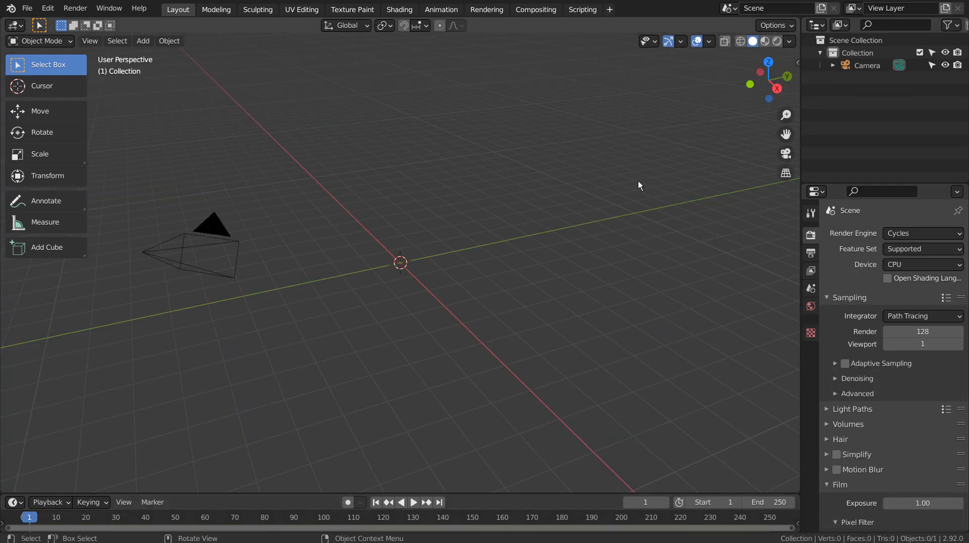
Add a plane mesh at the world origin and scale it up into a large floor
click(638, 185)
key(shift+a)
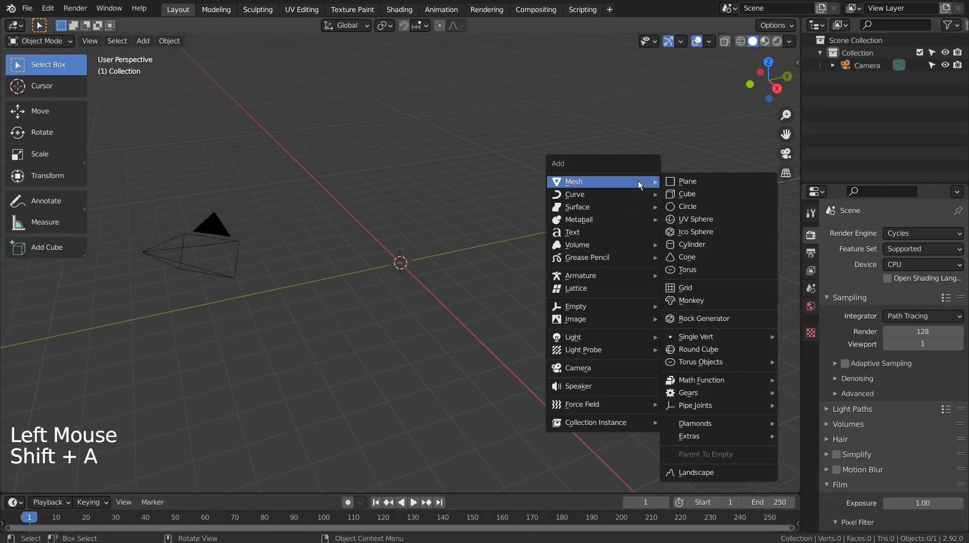
click(689, 183)
key(s)
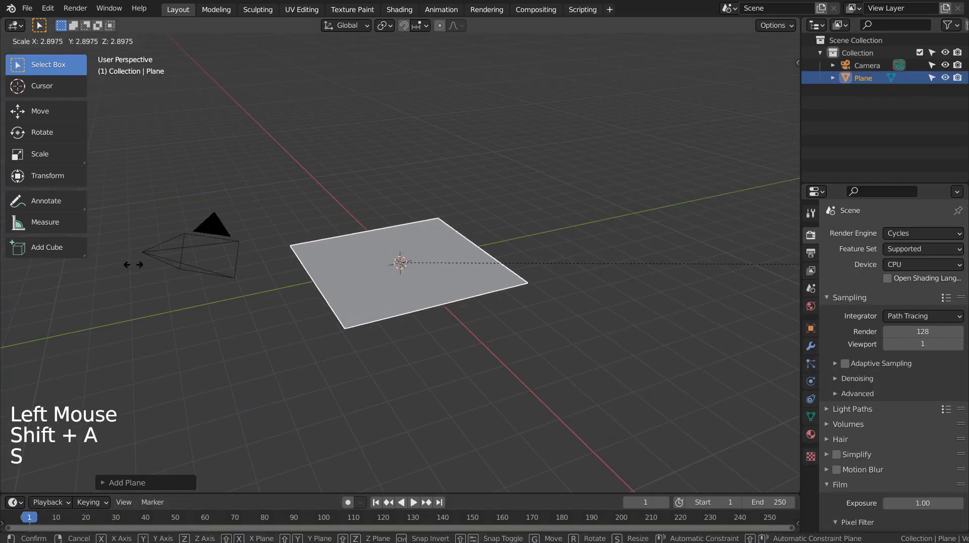
click(733, 240)
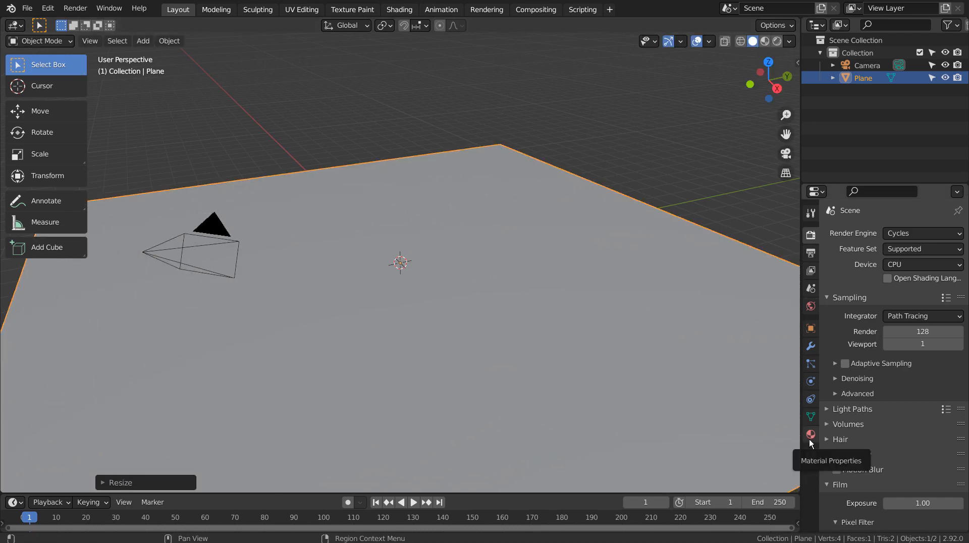
Give the plane rigid body physics with the type set to Passive
click(809, 386)
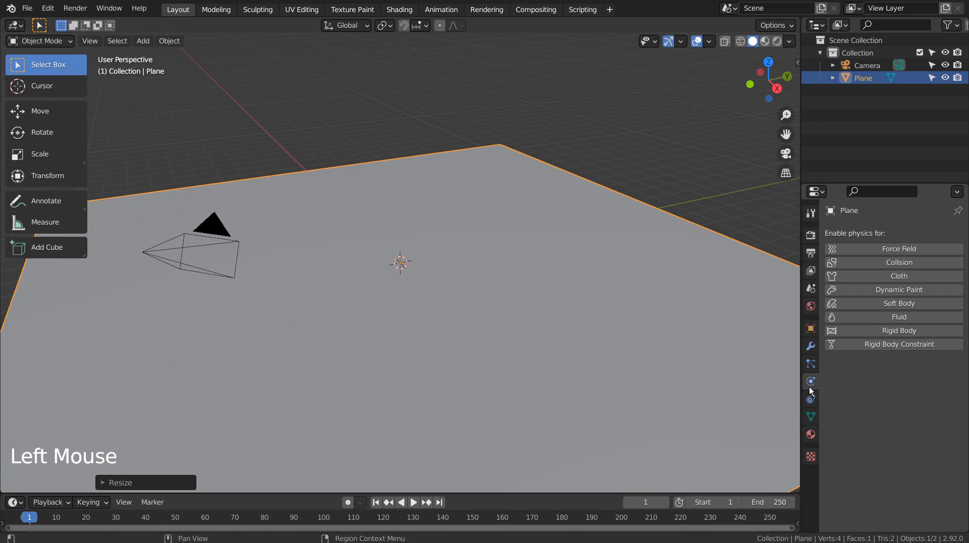
click(878, 331)
click(891, 381)
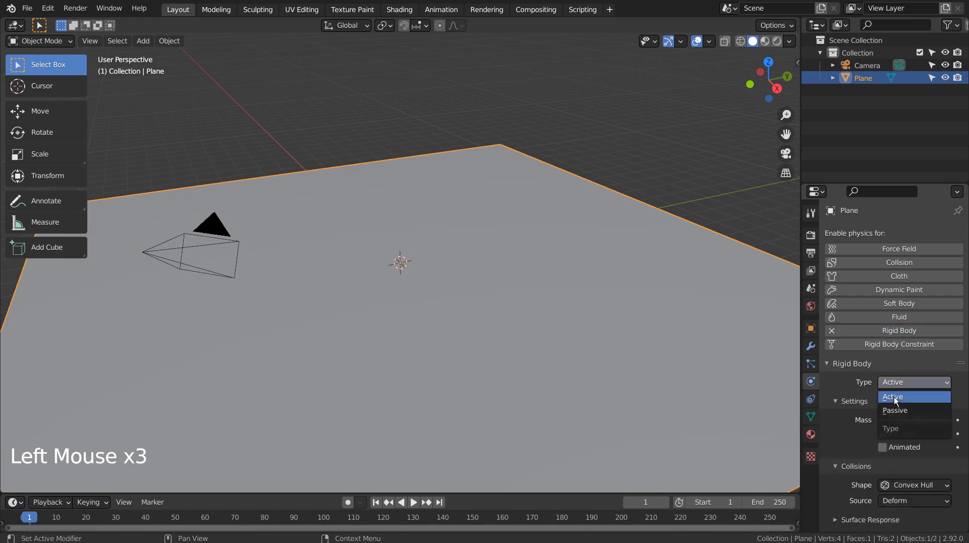
click(894, 411)
click(715, 194)
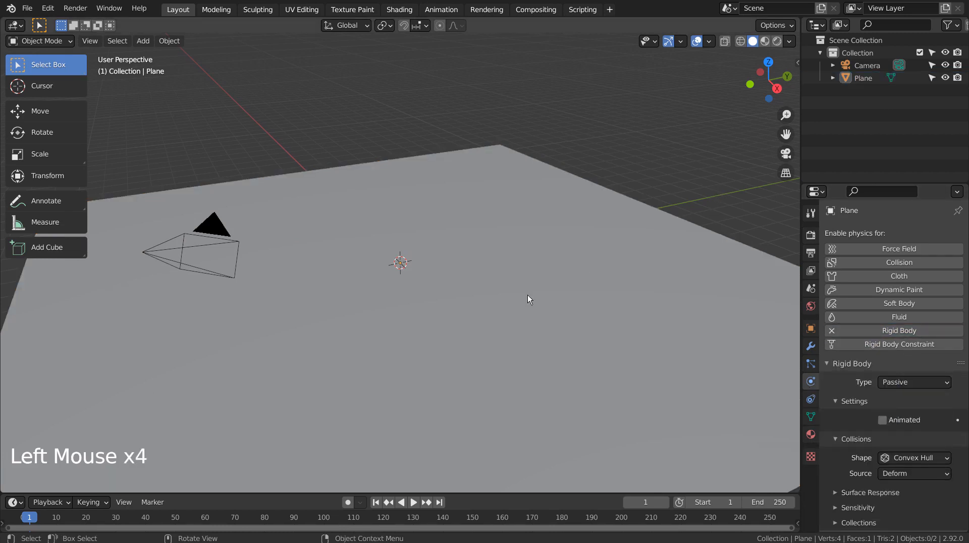
Add a UV sphere and raise it 1 m along Z so it rests on the plane
key(shift+a)
mouse_move(528, 294)
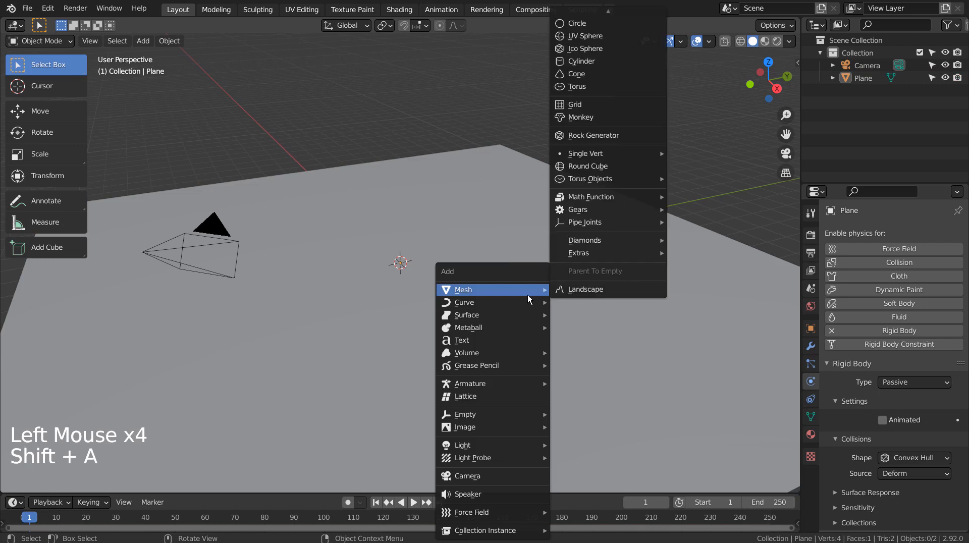
click(605, 38)
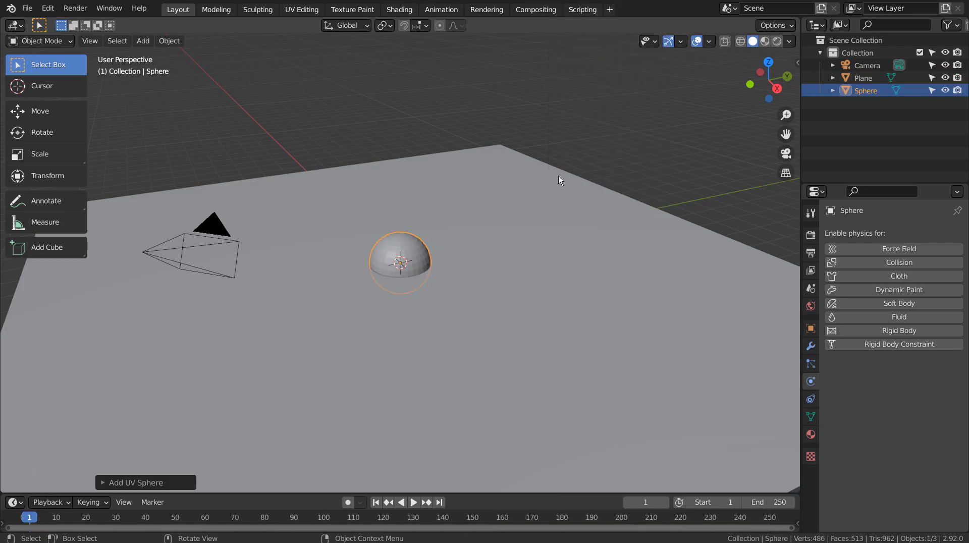
text(gz1)
key(Return)
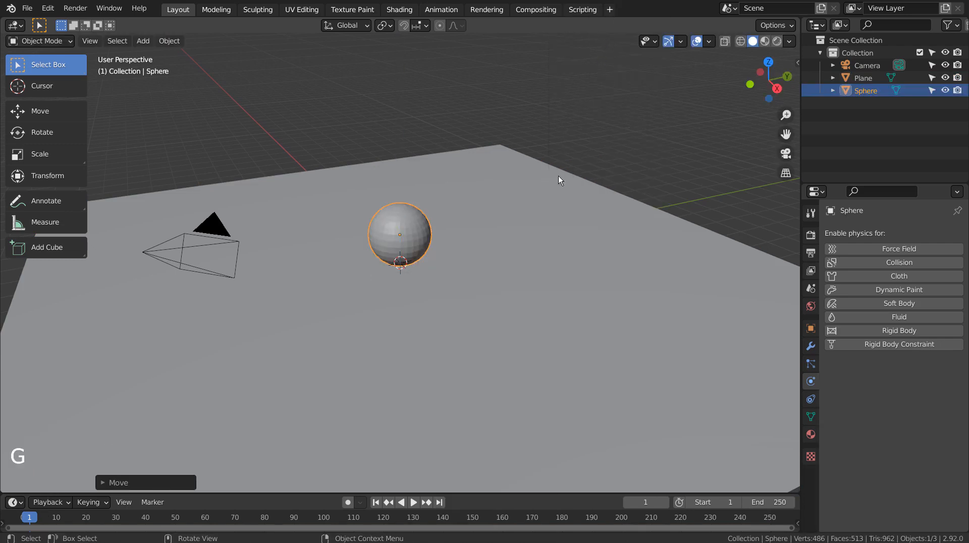
Shade the sphere smooth and move it along Y to about 10.17 m, at the plane's far edge
right_click(402, 216)
click(403, 216)
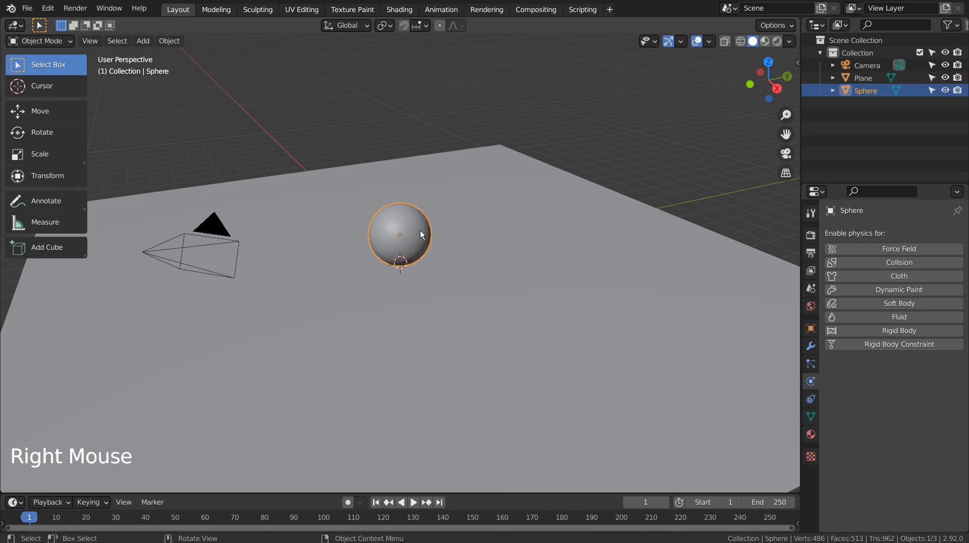
key(g)
key(y)
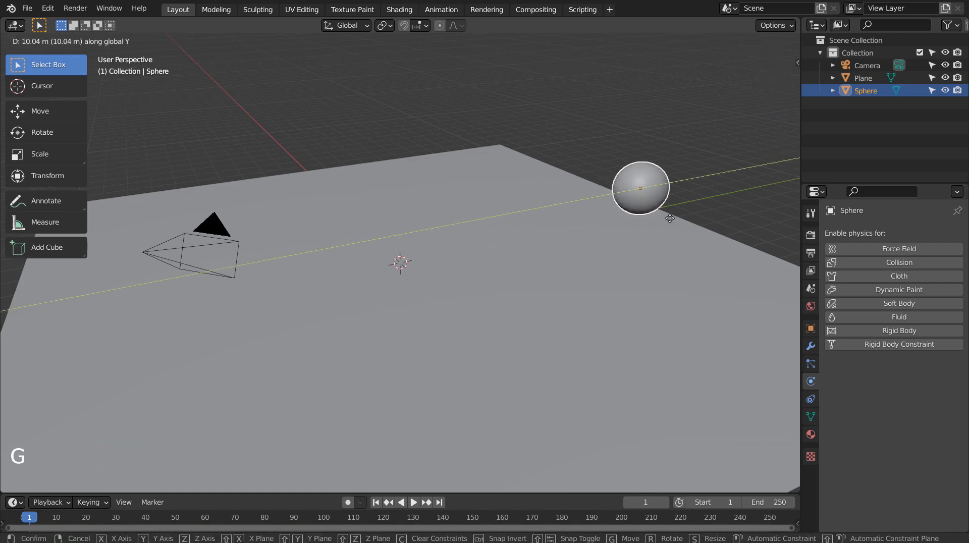
click(668, 216)
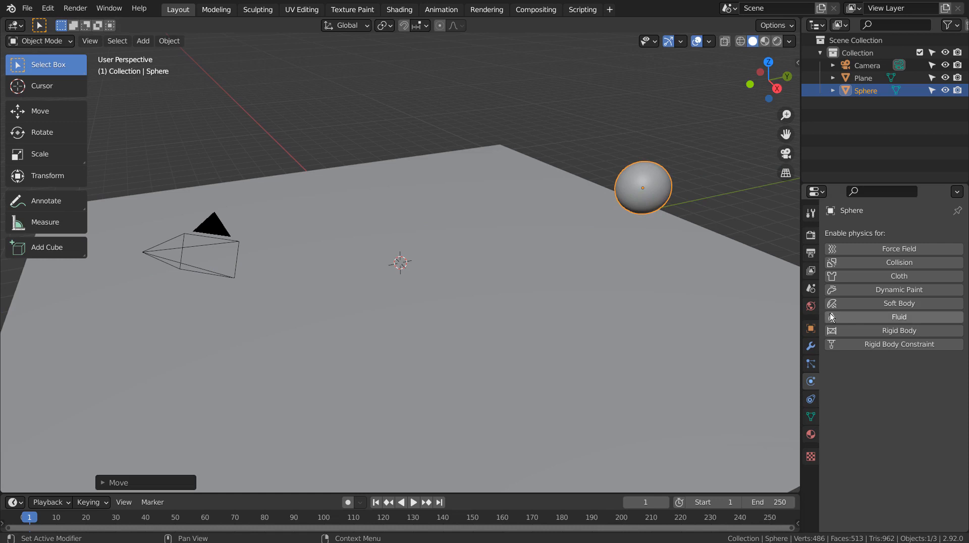
Give the sphere an Active rigid body with Animated enabled, and keyframe its location at frame 1
click(841, 330)
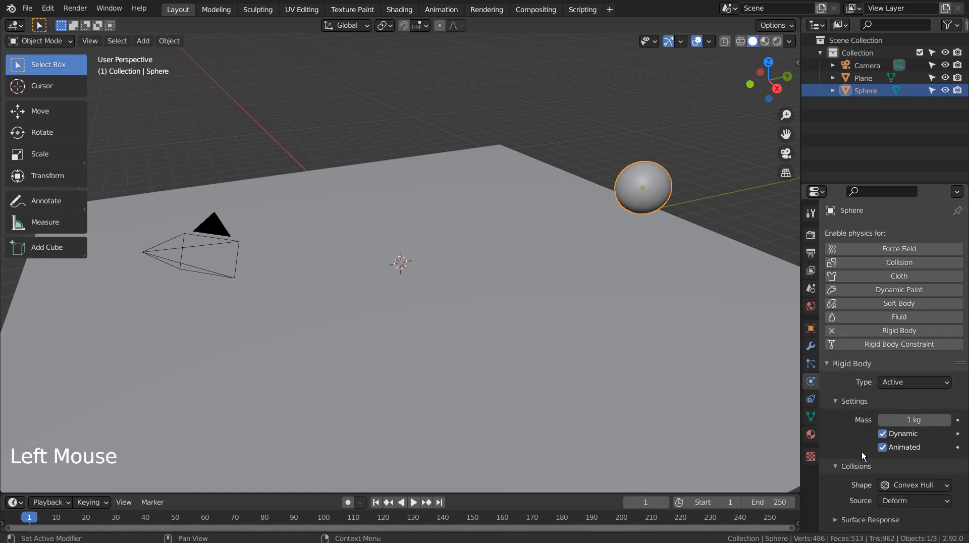
scroll(826, 440, down, 4)
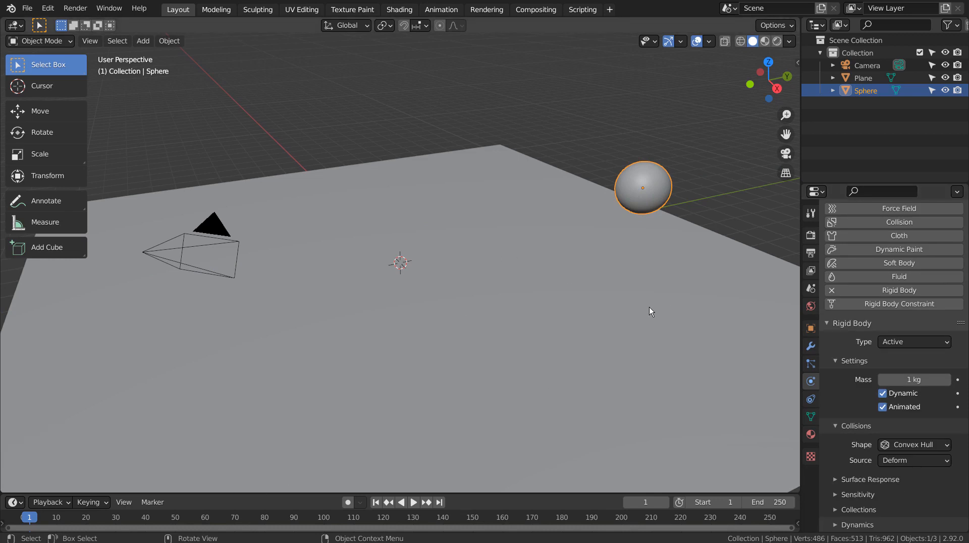
key(n)
click(793, 66)
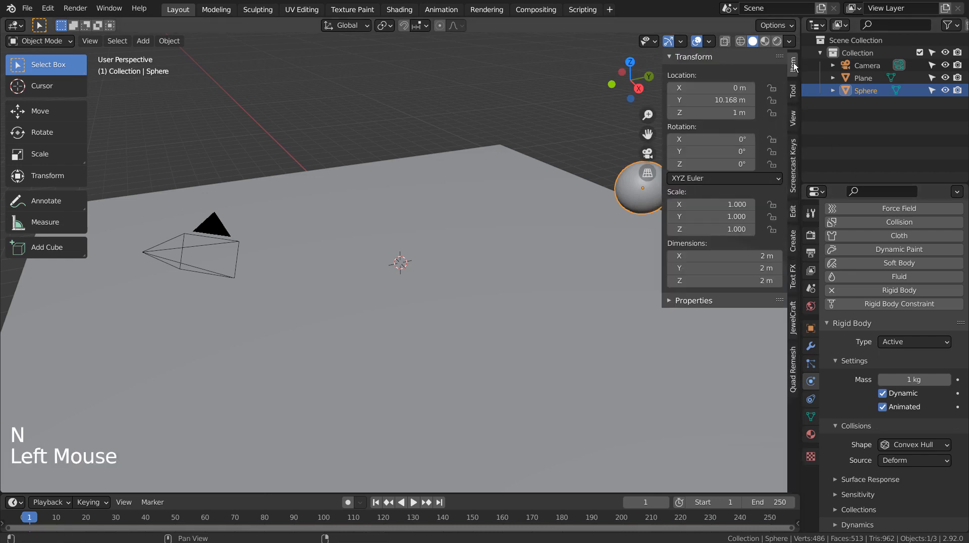
key(i)
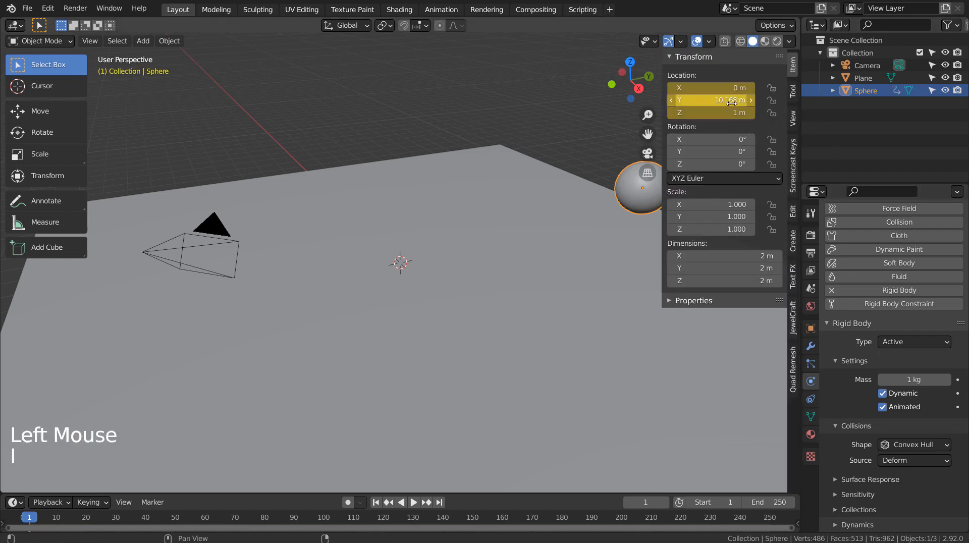
At frame 30, move the sphere along Y to about -11.58 m and keyframe its location
click(116, 518)
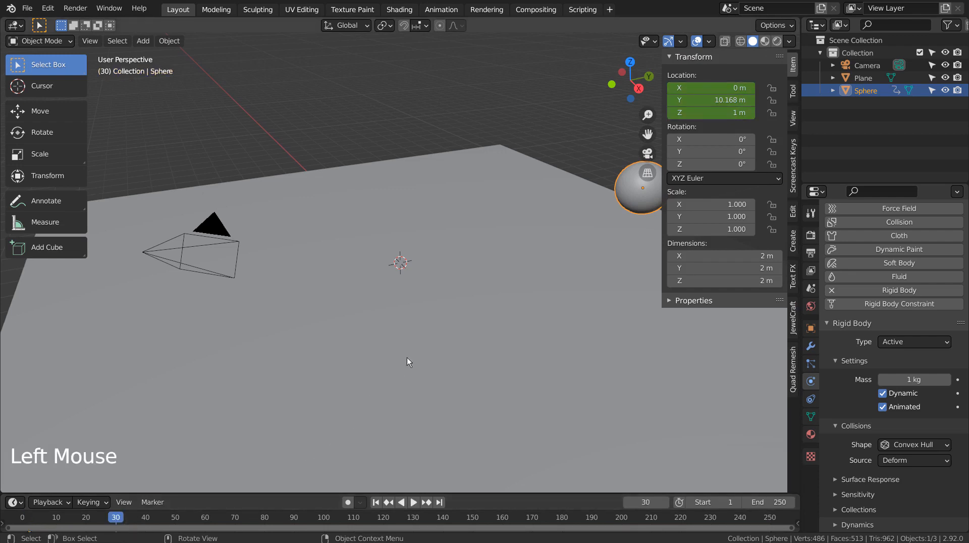
key(g)
key(y)
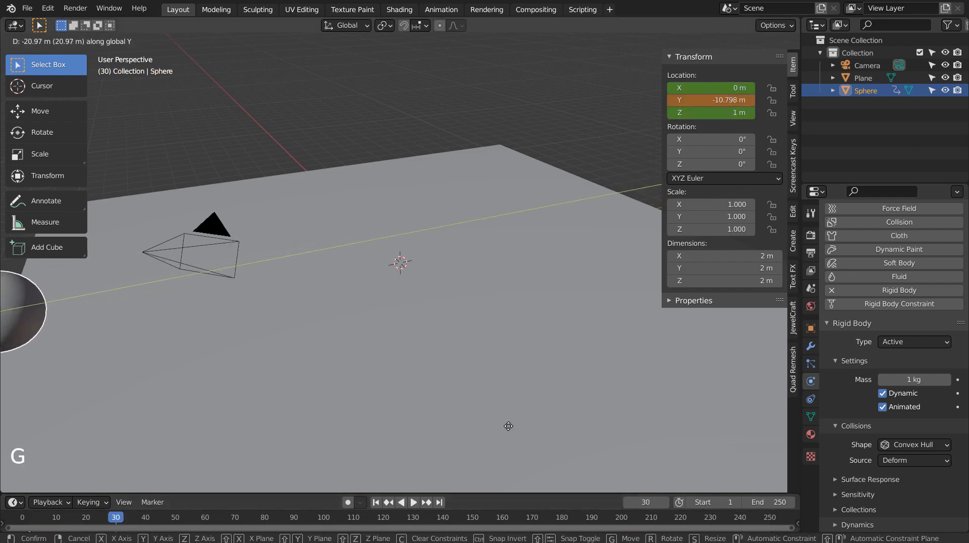
click(508, 427)
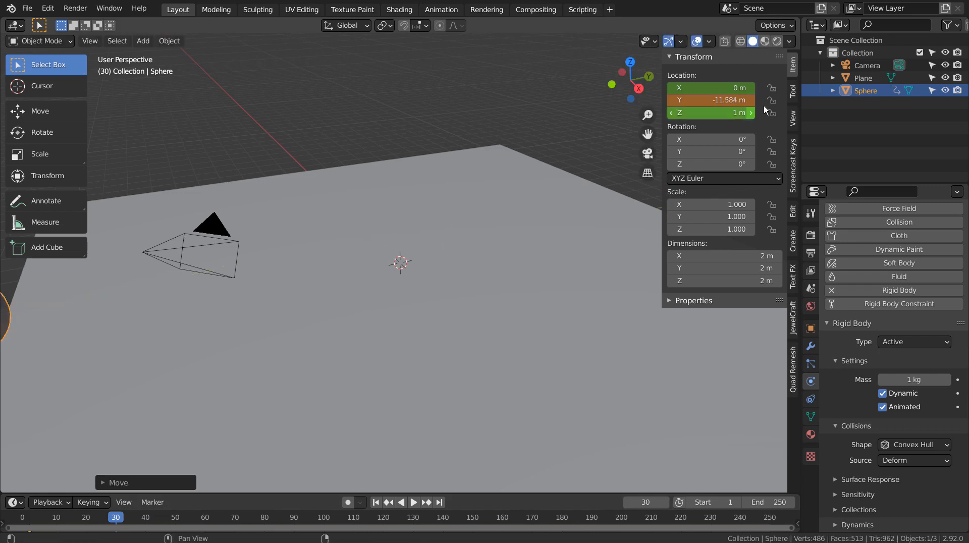
key(i)
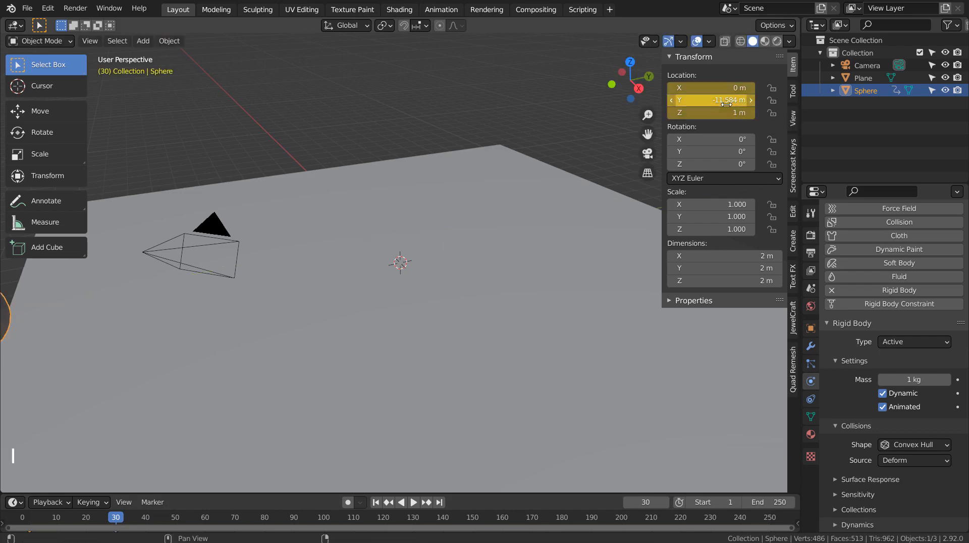
Play the sphere's animation from the first frame to check its movement across the plane
click(378, 502)
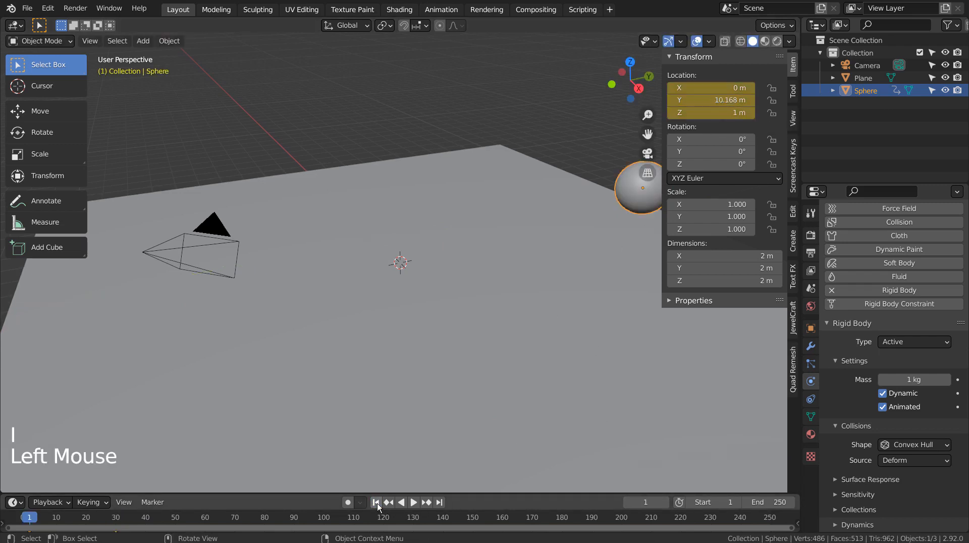
key(ctrl+shift+z)
click(413, 503)
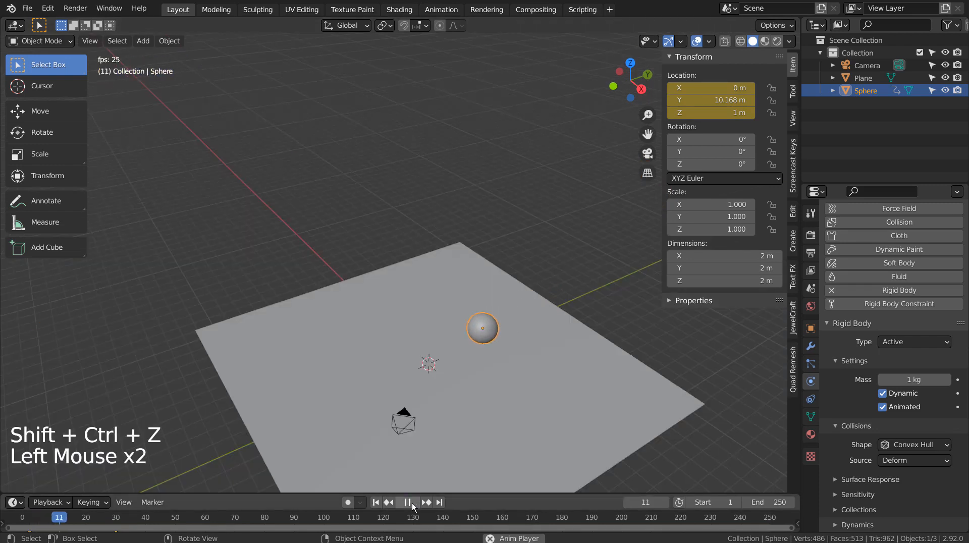
click(412, 502)
click(387, 502)
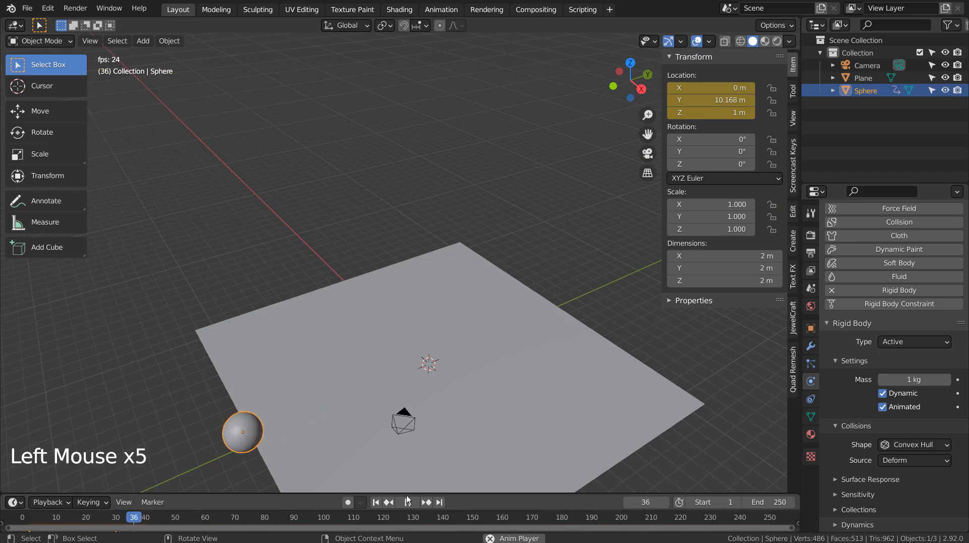
click(375, 502)
click(407, 502)
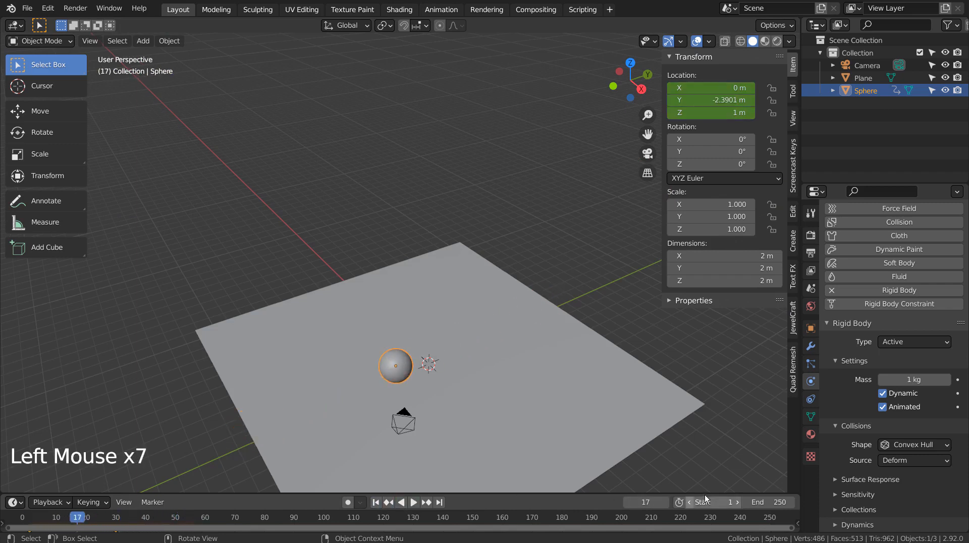
Set the timeline's end frame to 30
click(758, 502)
text(30)
key(Return)
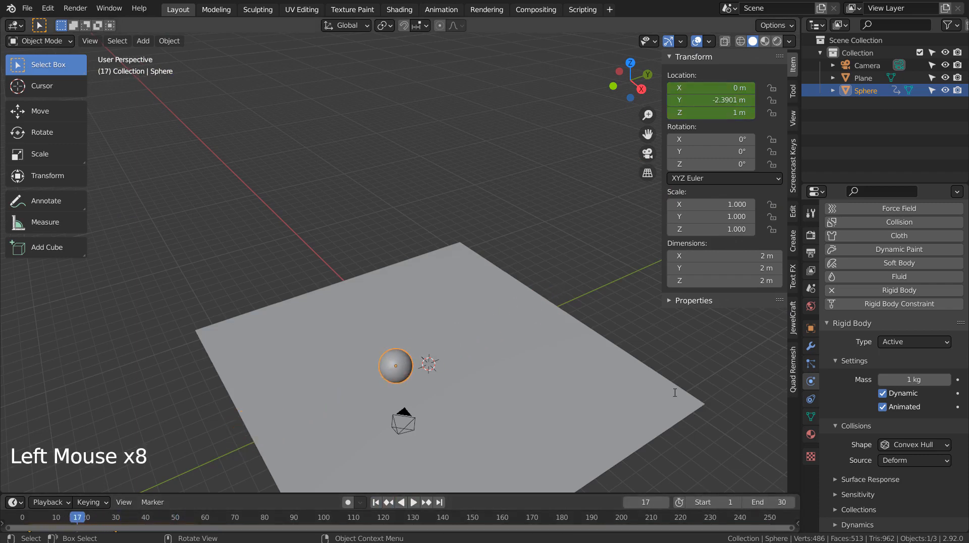
Play the shortened animation from frame 1, then stop it and return to the start
click(376, 503)
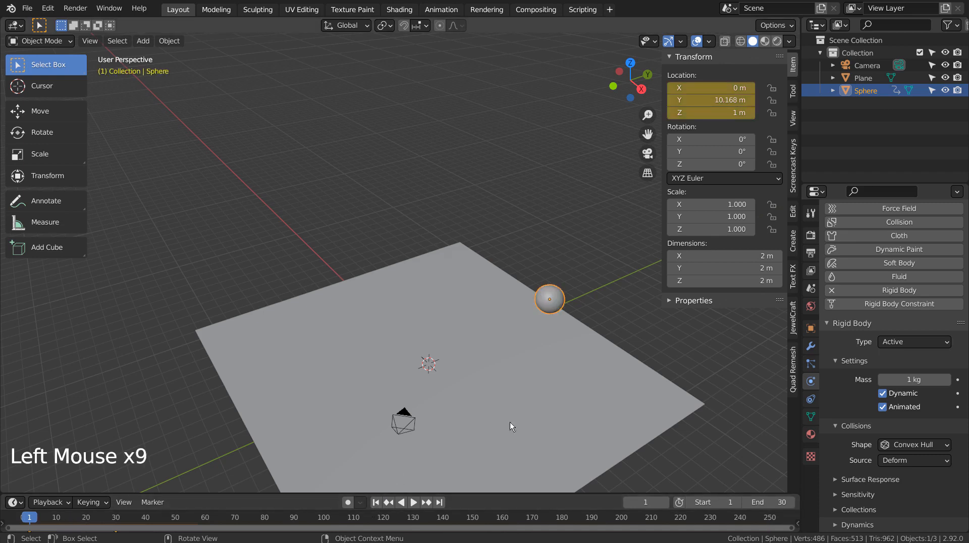
click(414, 502)
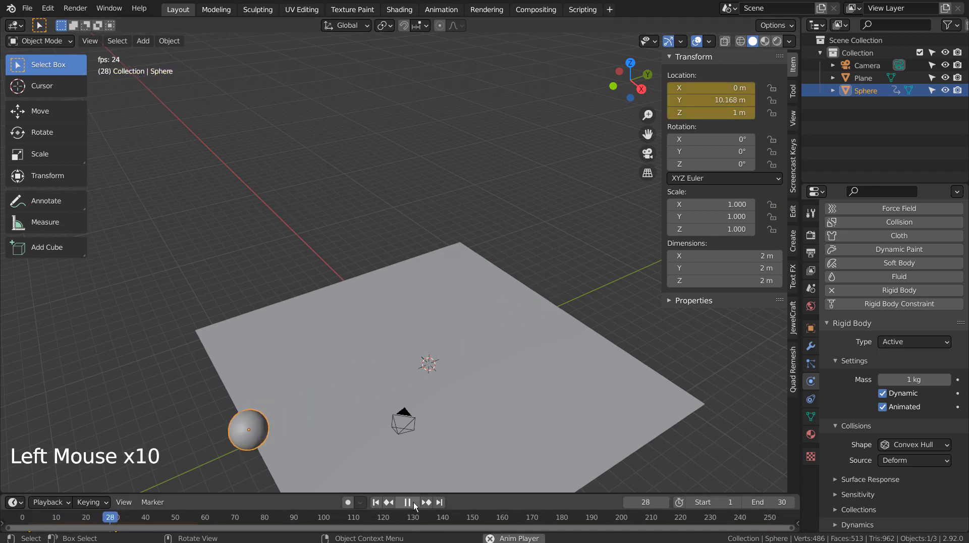
click(413, 501)
click(377, 504)
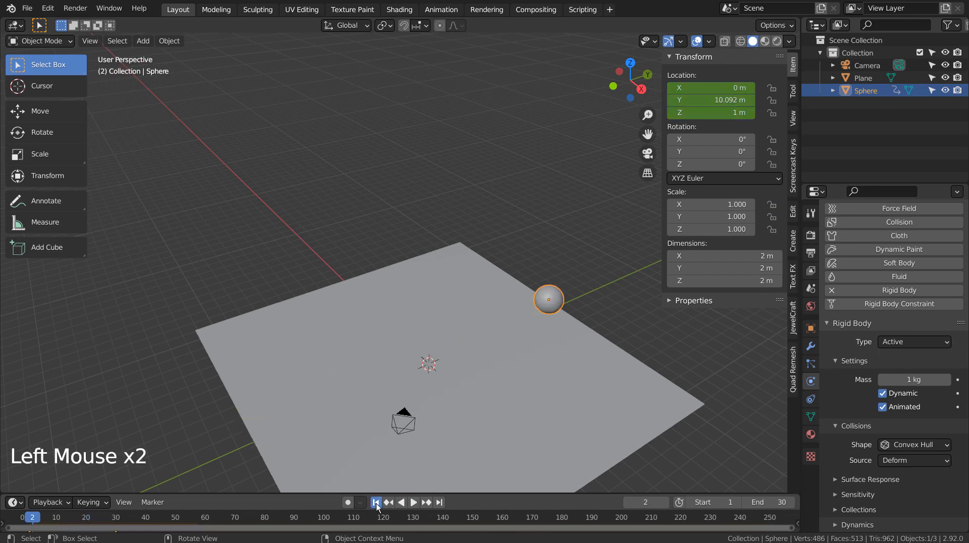
Frame the sphere in a low front view across the plane and preview the animation from that angle
key(KP_1)
shift+middle_drag(404, 432, 546, 175)
middle_drag(533, 247, 533, 250)
scroll(533, 250, up, 7)
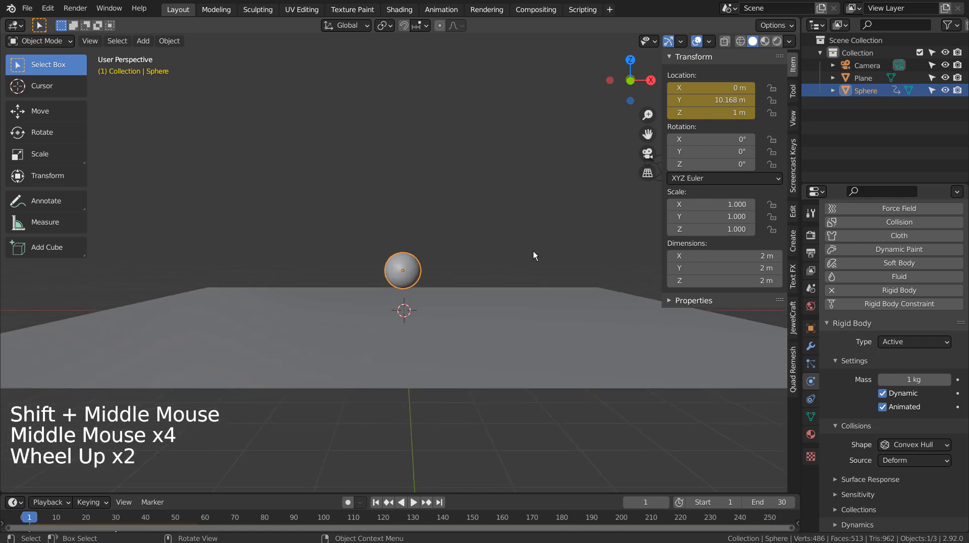
scroll(533, 250, up, 2)
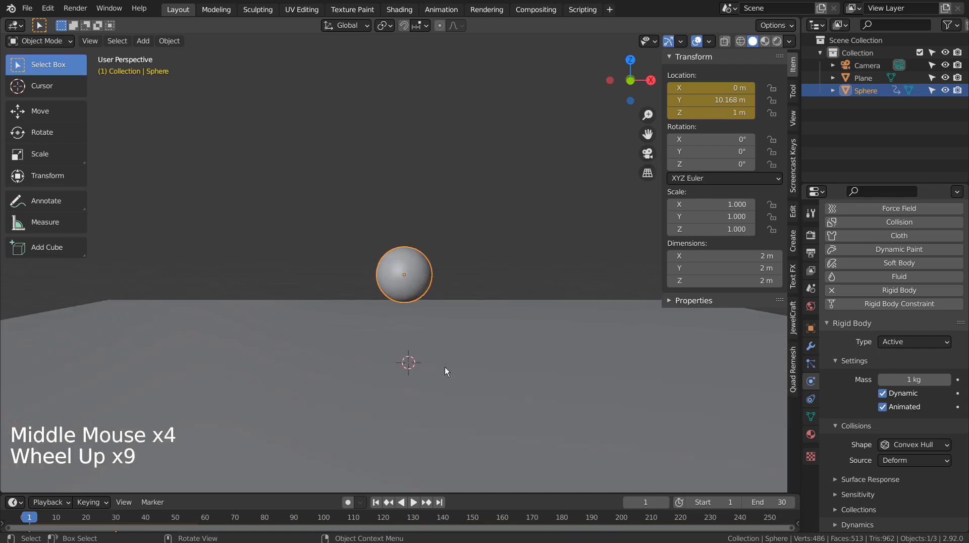
click(416, 507)
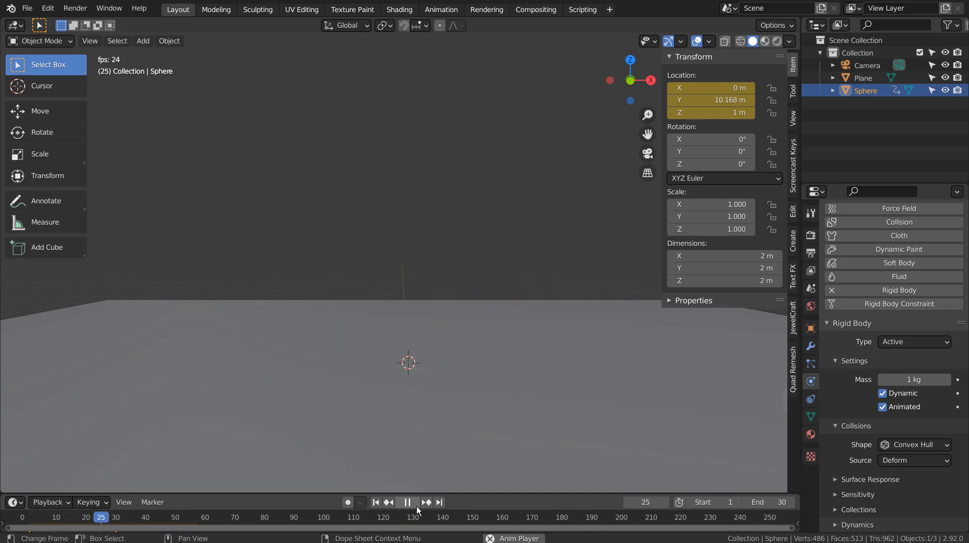
click(417, 506)
click(376, 502)
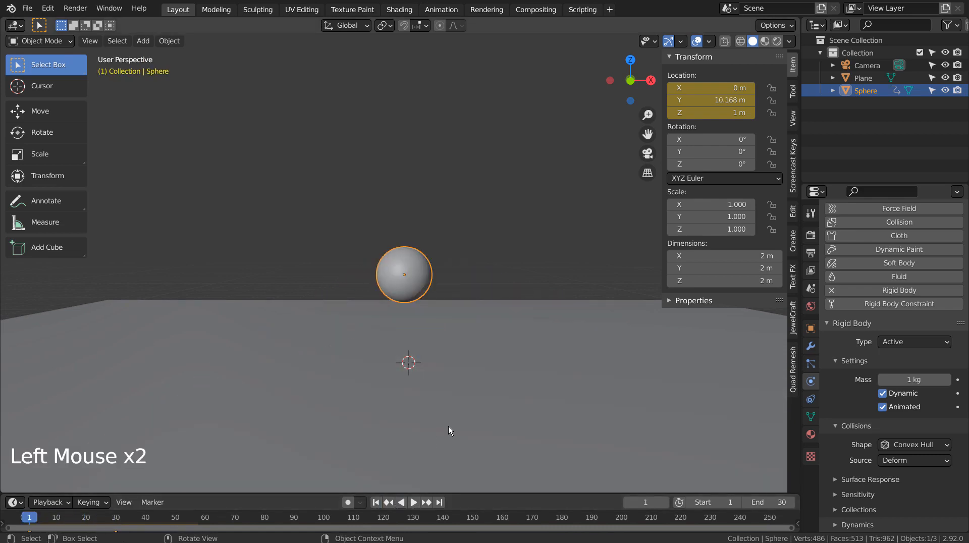
Align the camera to the current view and adjust it with walk navigation to center the sphere in the frame
key(ctrl+alt+KP_0)
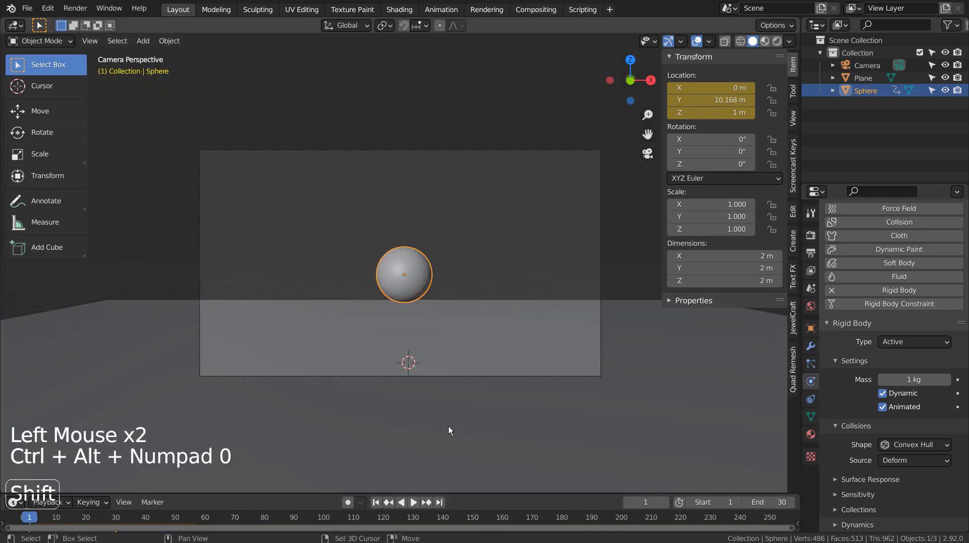
key(shift+grave)
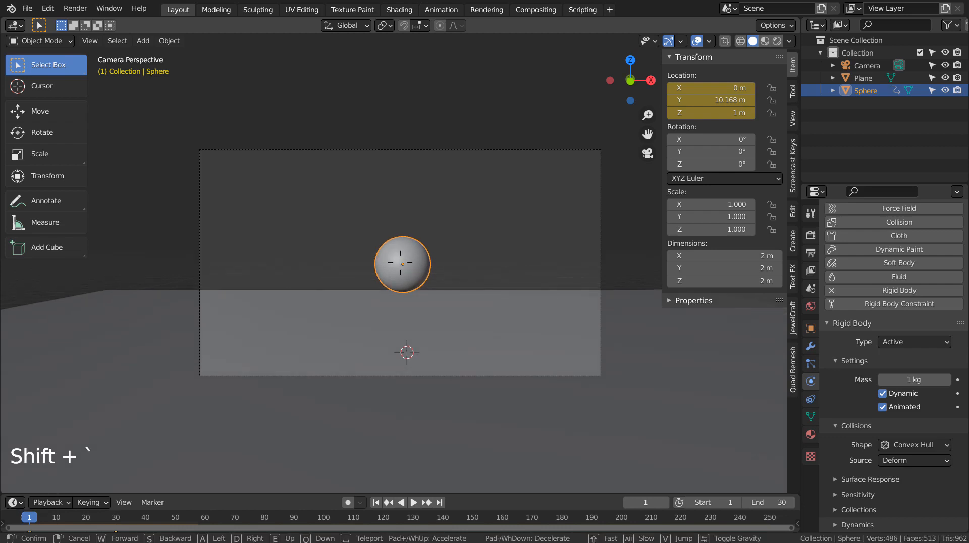
click(417, 255)
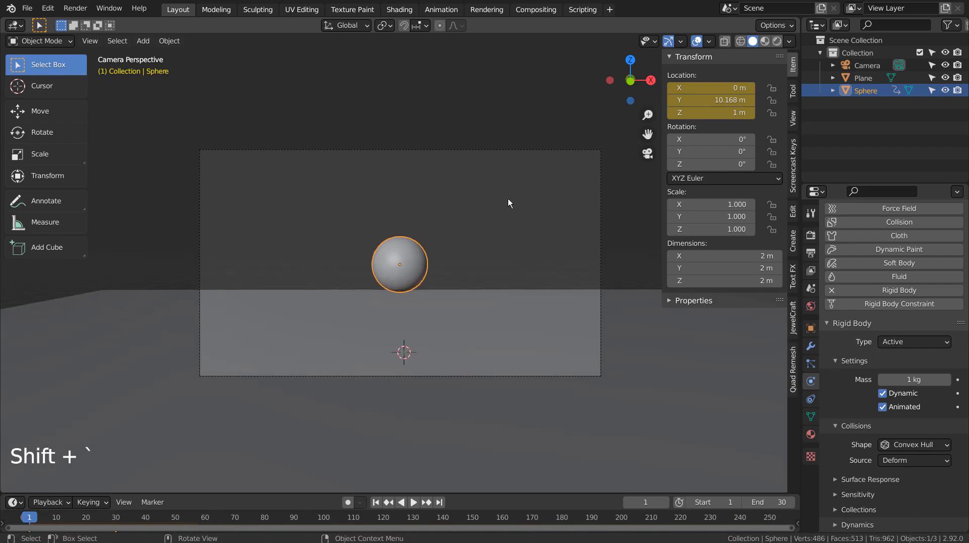
Add a text object at the centre of the plane
click(586, 299)
middle_drag(587, 298, 448, 326)
scroll(486, 295, down, 6)
middle_drag(262, 292, 244, 285)
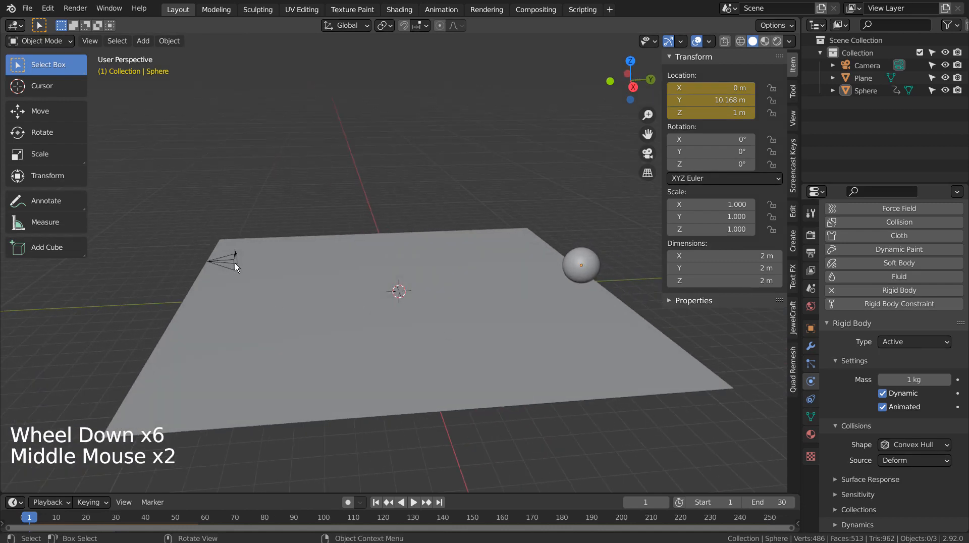
click(235, 262)
click(650, 280)
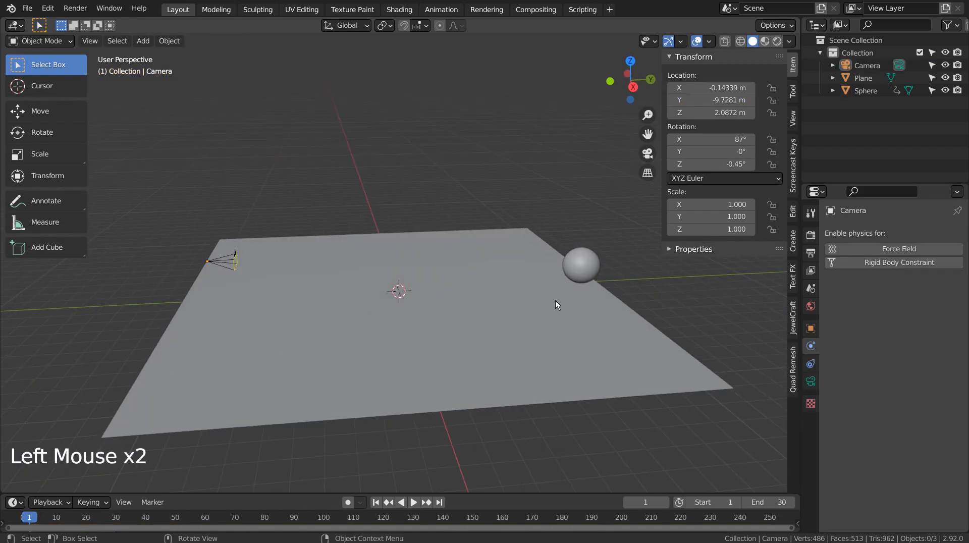
key(shift+a)
mouse_move(525, 289)
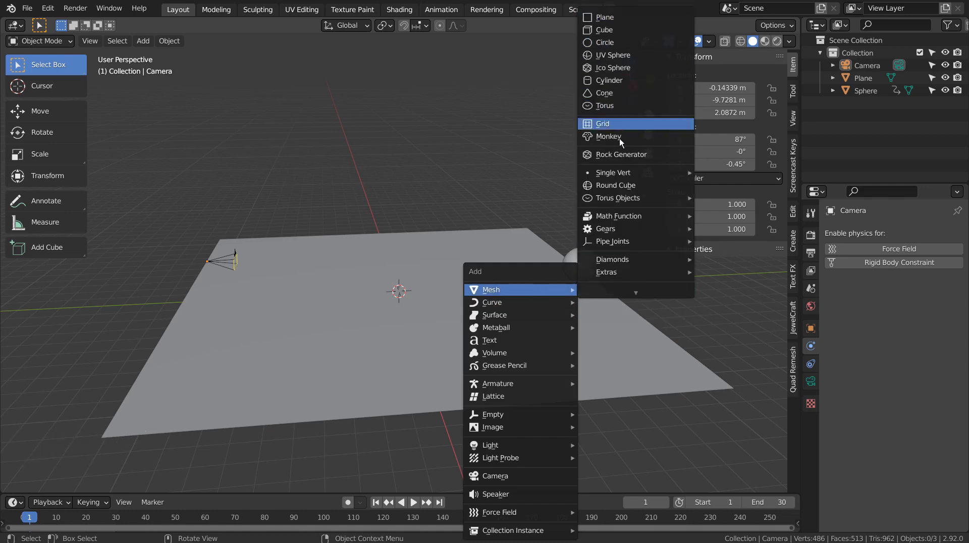
click(514, 343)
middle_drag(462, 304, 552, 329)
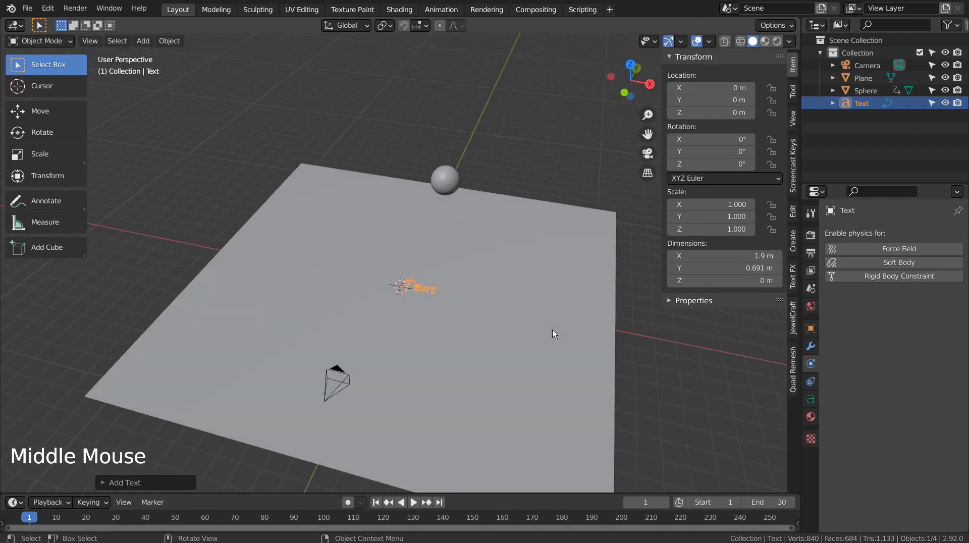
Replace the text object's content with a capital B
key(Tab)
key(BackSpace)
key(BackSpace)
key(BackSpace)
key(BackSpace)
key(BackSpace)
key(BackSpace)
key(BackSpace)
key(BackSpace)
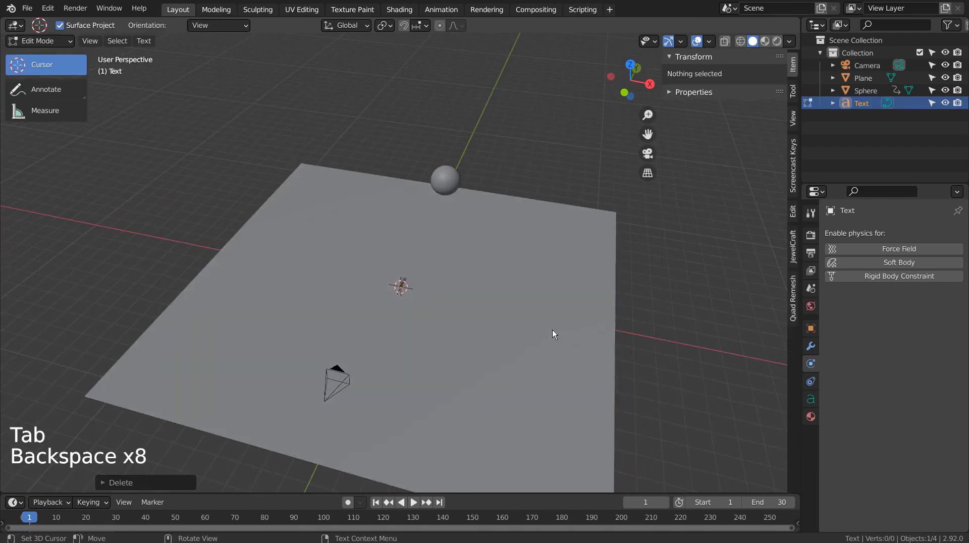
key(shift+b)
key(Tab)
Rotate the B text 90° about the X axis so it stands upright
text(r)
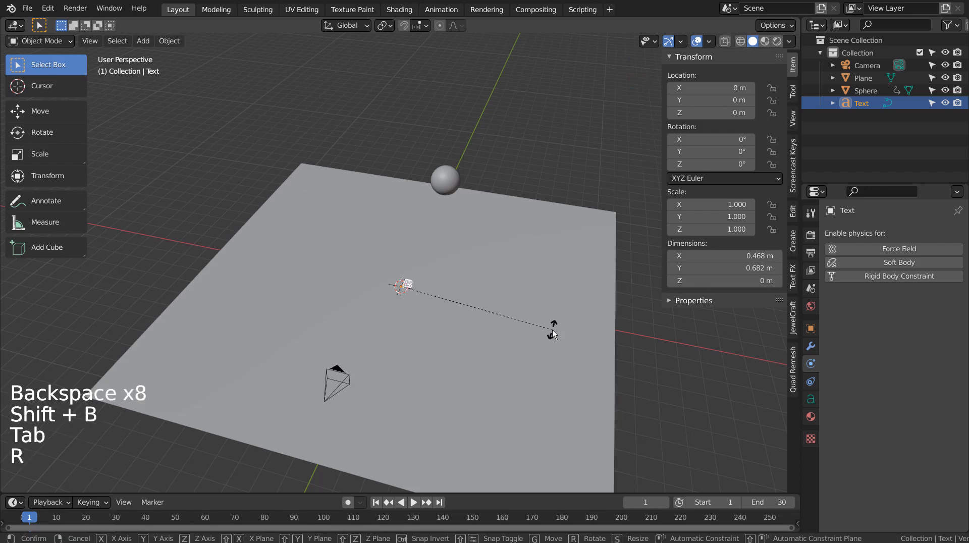
text(x90)
key(Return)
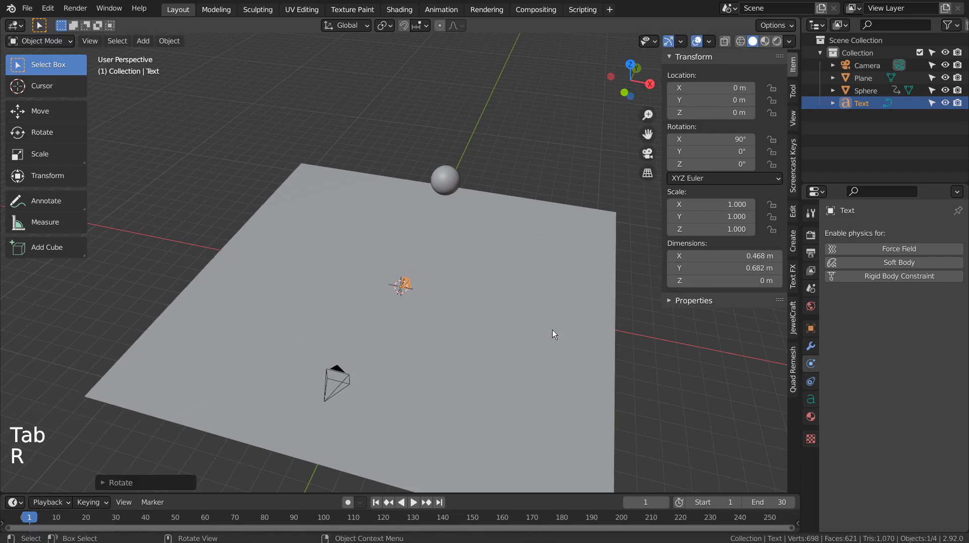
Give the B text an extrusion of about 0.111 m in its geometry settings
scroll(508, 310, up, 5)
middle_drag(510, 311, 541, 324)
scroll(475, 331, up, 4)
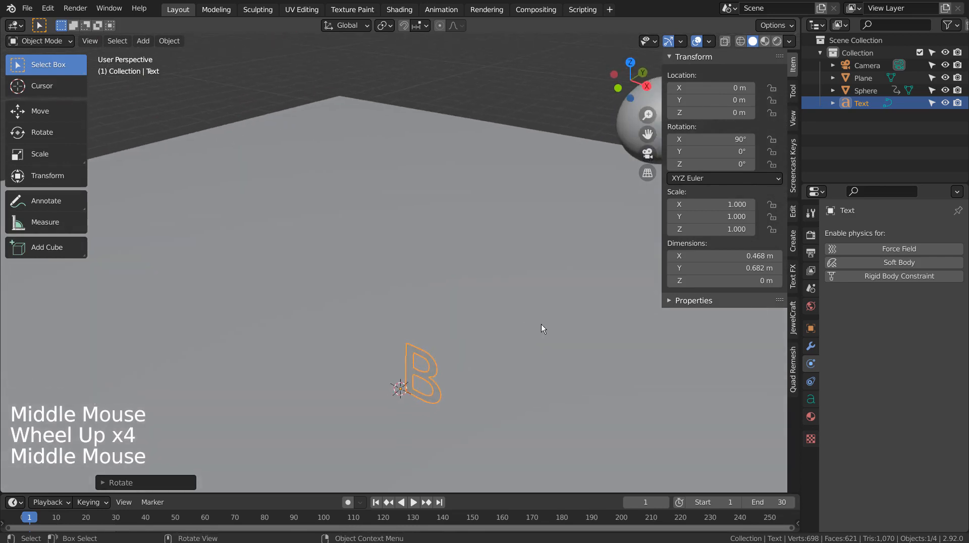
click(811, 398)
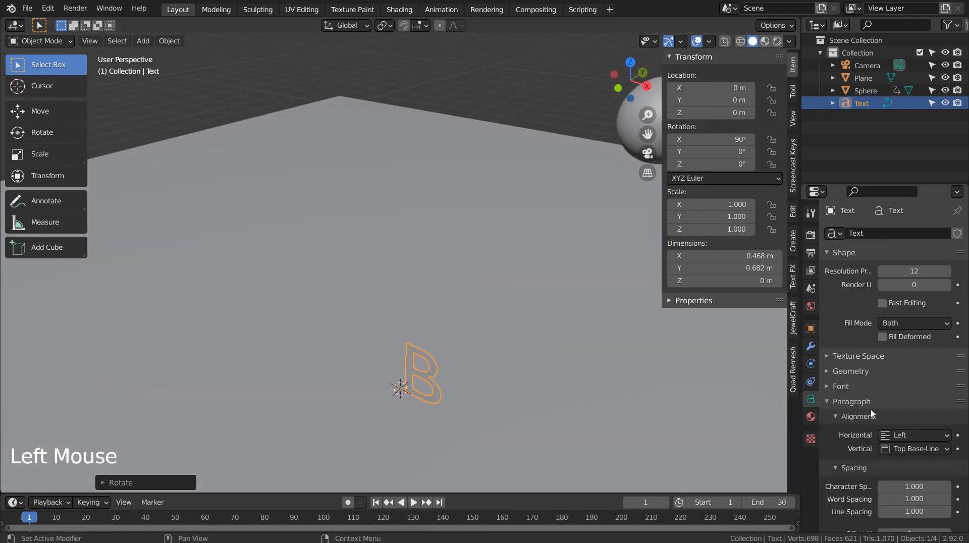
click(828, 371)
mouse_move(913, 403)
shift+mouse_down()
mouse_move(931, 404)
mouse_move(921, 403)
shift+mouse_up()
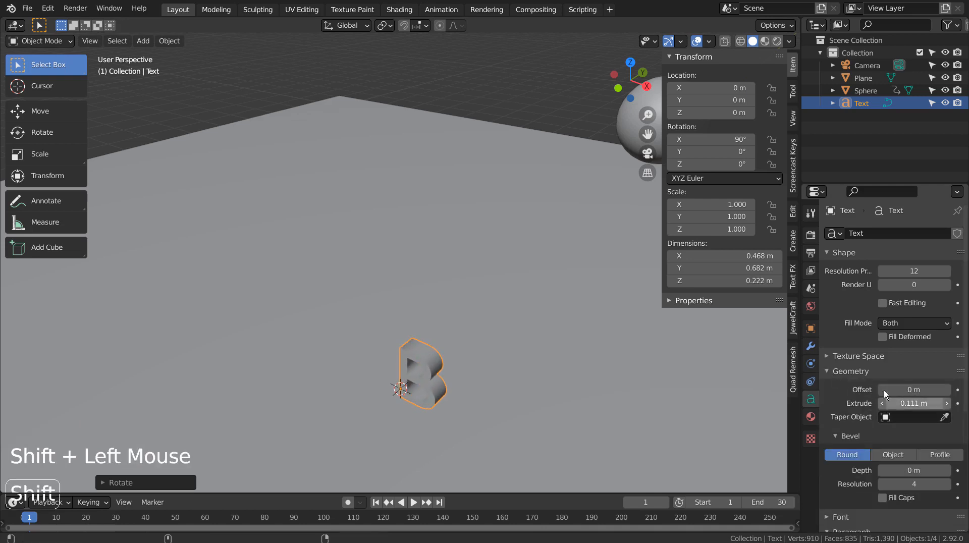
In front view, move the B along X to about -0.263 m to centre it over the 3D cursor
middle_drag(592, 346, 636, 328)
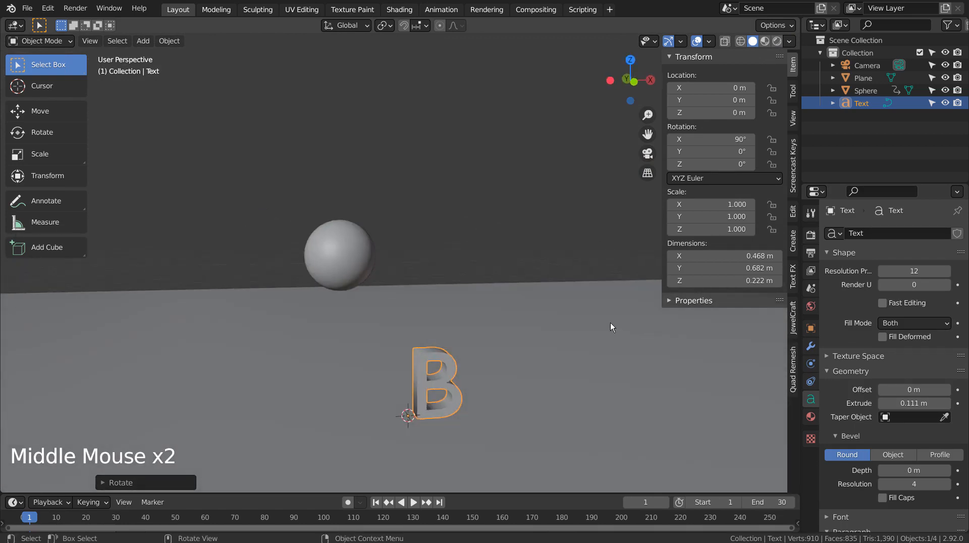
key(KP_1)
key(g)
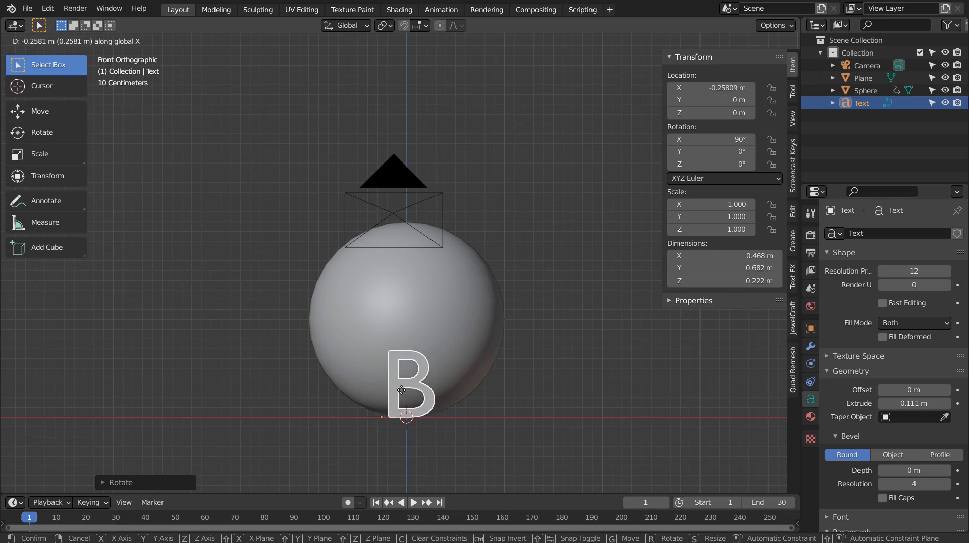
click(403, 394)
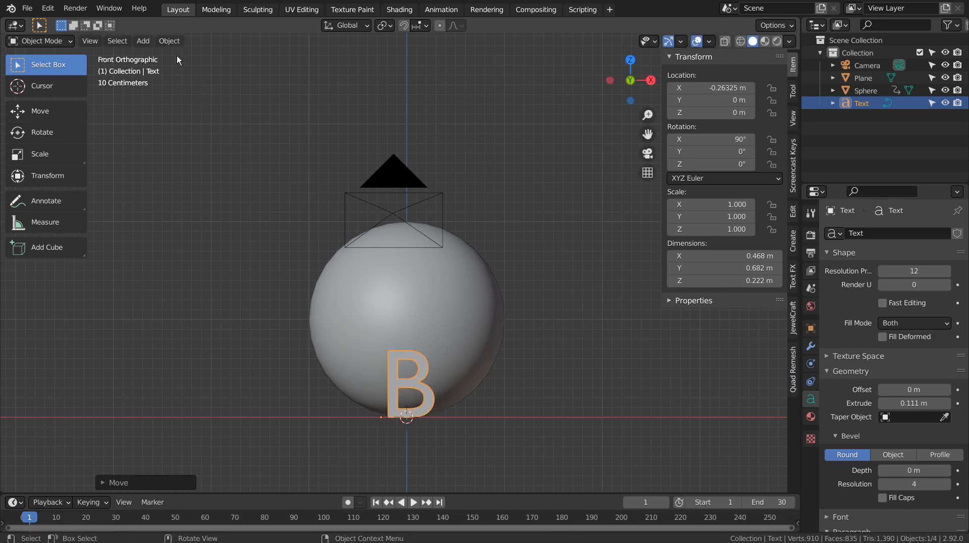
Set the B's origin to the 3D cursor, then try enlarging it and undo that scaling
click(170, 40)
mouse_move(202, 68)
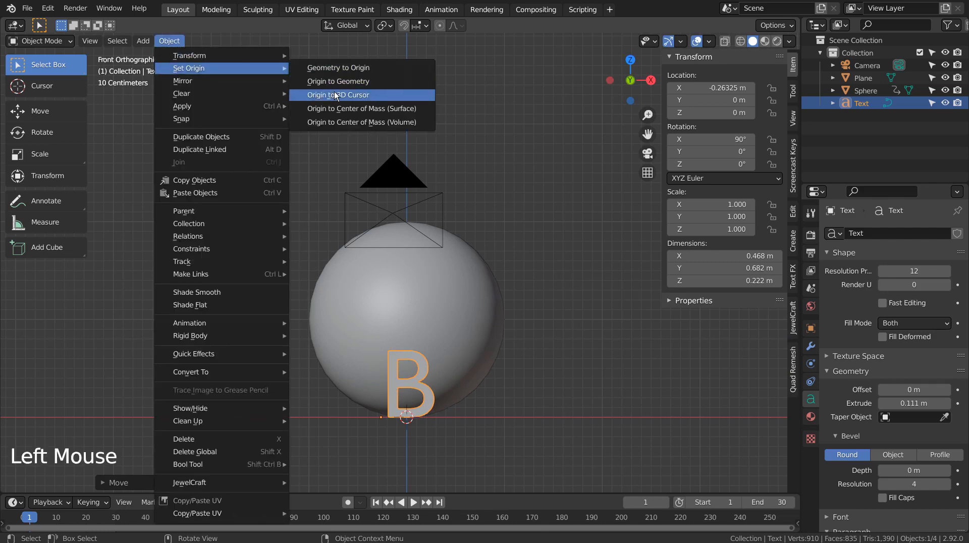
click(336, 95)
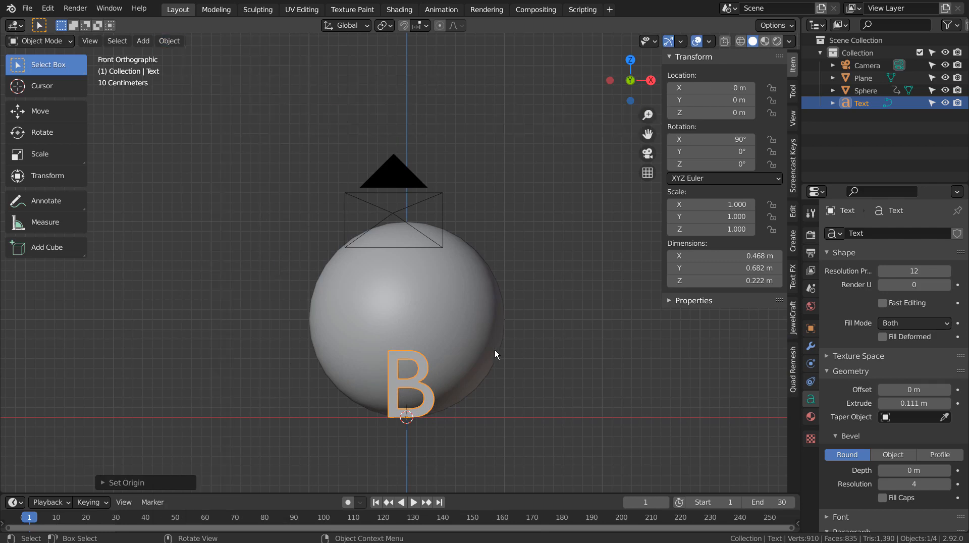
key(s)
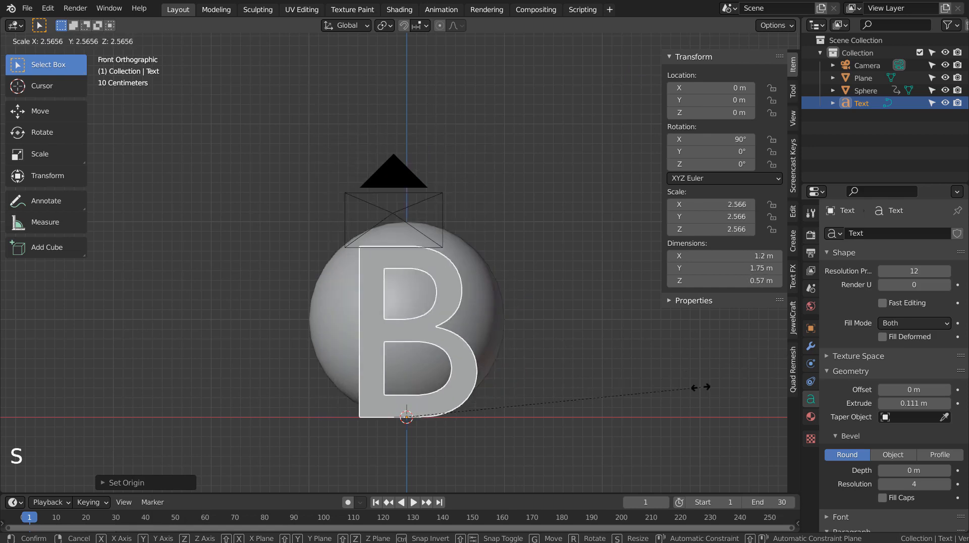
key(ctrl+z)
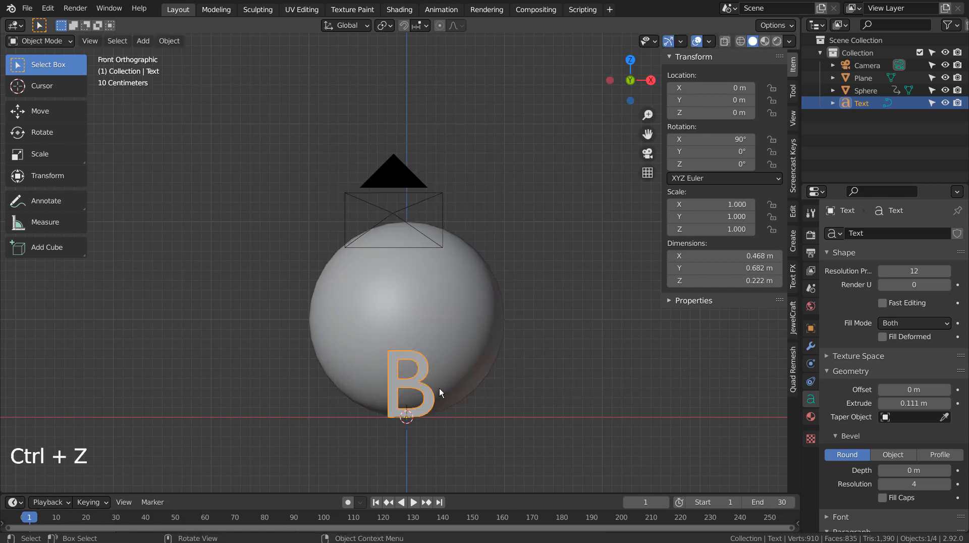
Convert the B text object to a mesh
middle_drag(500, 401, 463, 397)
right_click(414, 372)
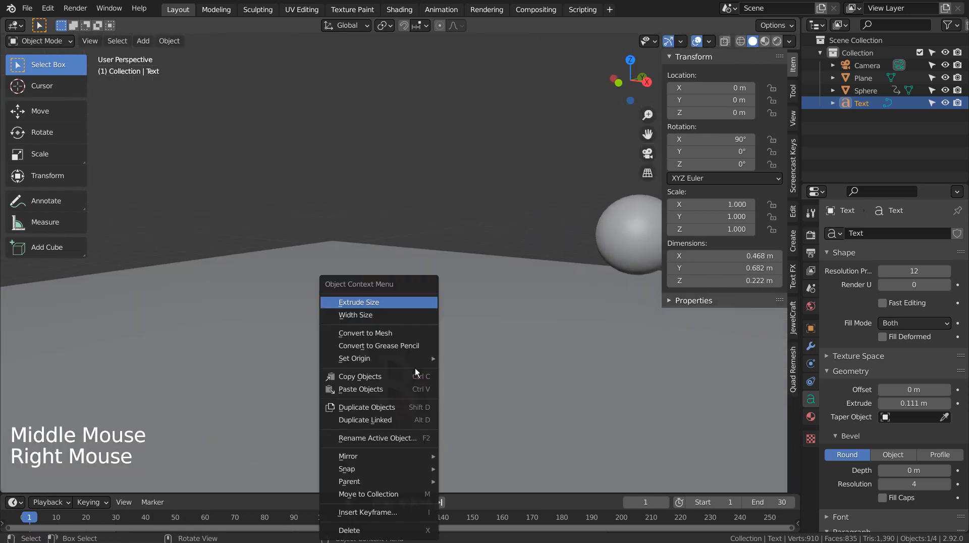
click(387, 334)
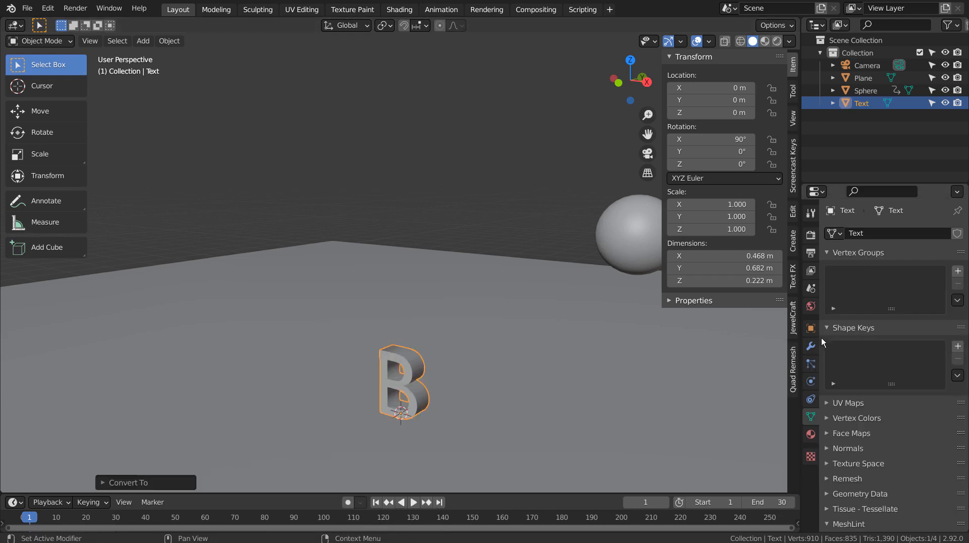
Make the B a rigid body with its collision shape set to Mesh
click(811, 380)
click(845, 330)
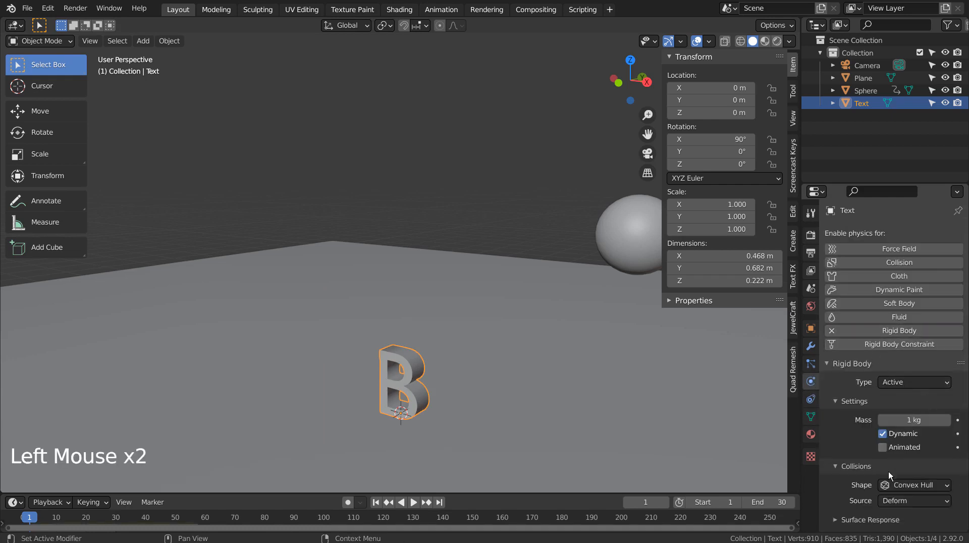
click(890, 485)
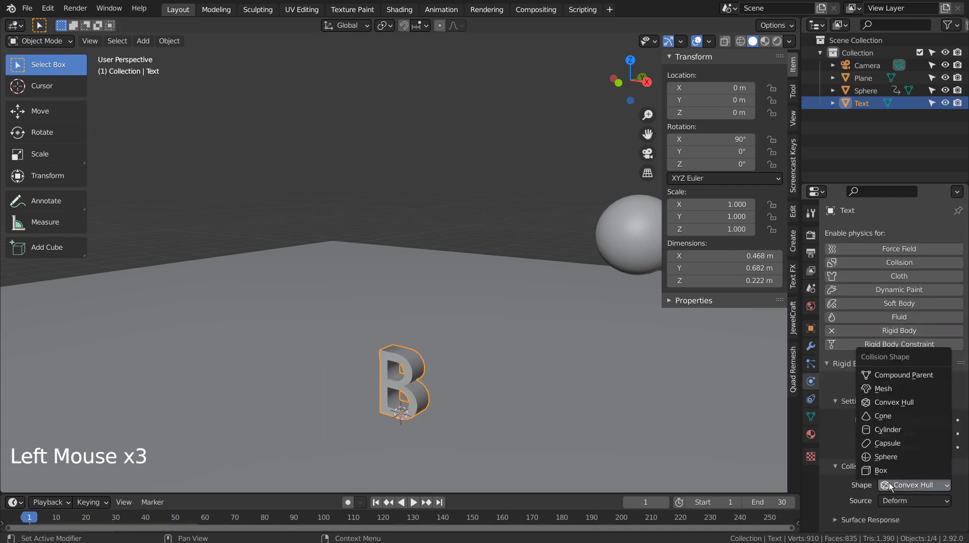
click(894, 389)
Enable Deactivation in the B's rigid body dynamics and turn on Start Deactivated
scroll(885, 458, down, 3)
scroll(885, 457, down, 5)
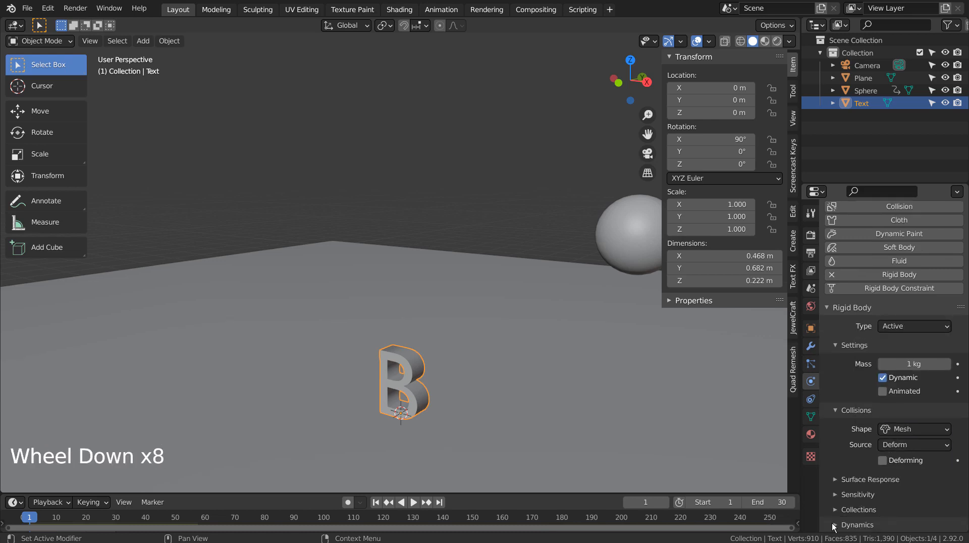
click(832, 525)
scroll(834, 520, down, 6)
scroll(834, 521, down, 4)
click(845, 525)
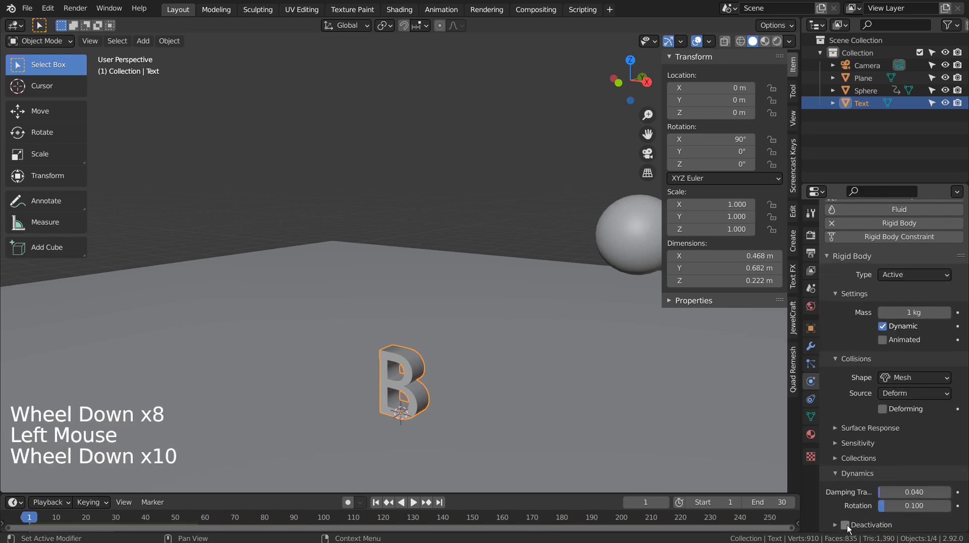
click(835, 525)
scroll(834, 525, down, 5)
scroll(837, 526, down, 4)
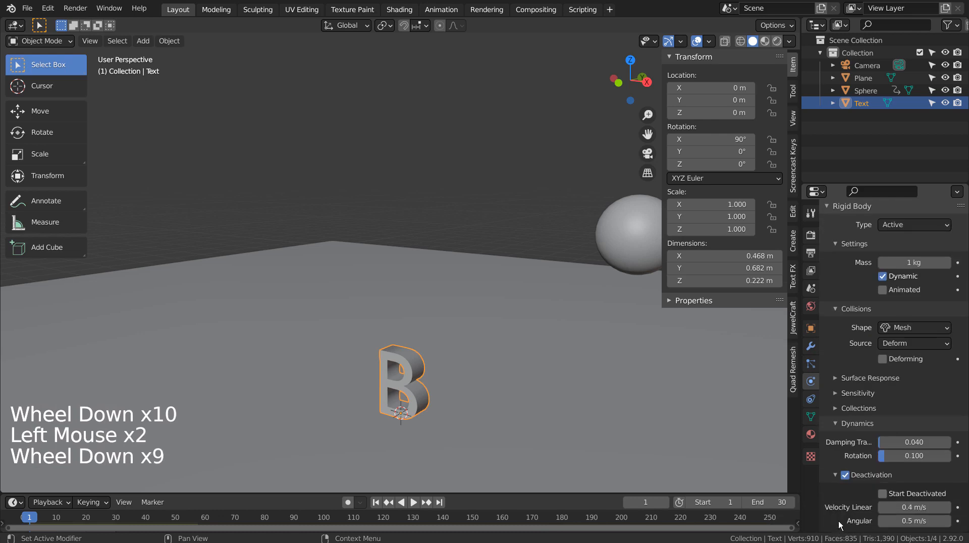
click(881, 494)
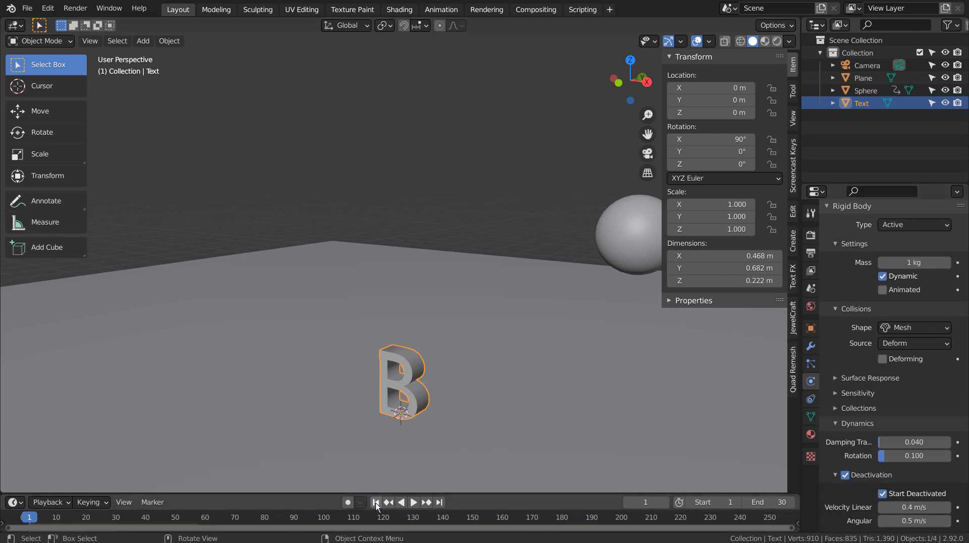
Play the simulation to check the sphere against the B, then stop and return to frame 1
click(413, 502)
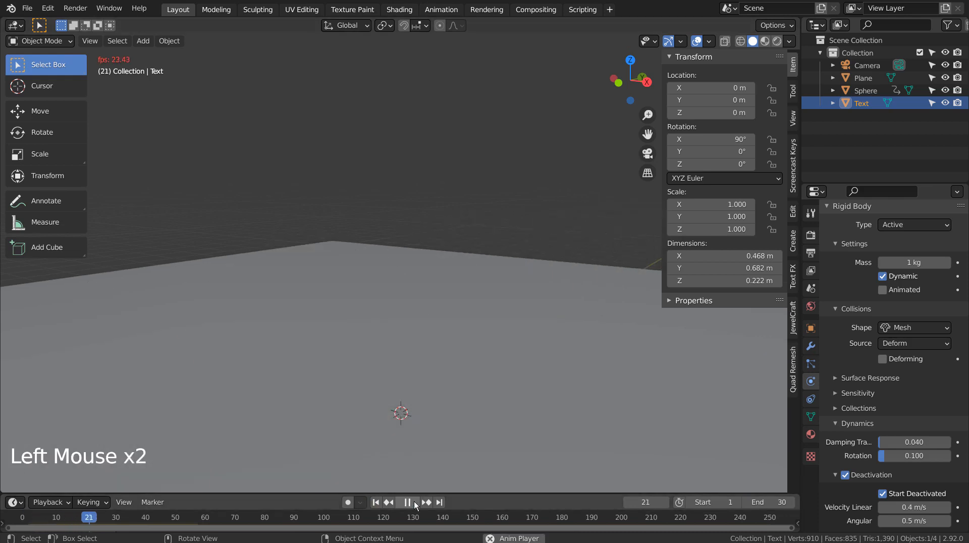
click(402, 503)
click(376, 502)
In front view, duplicate the B and place the copy along negative X beside the original
key(KP_1)
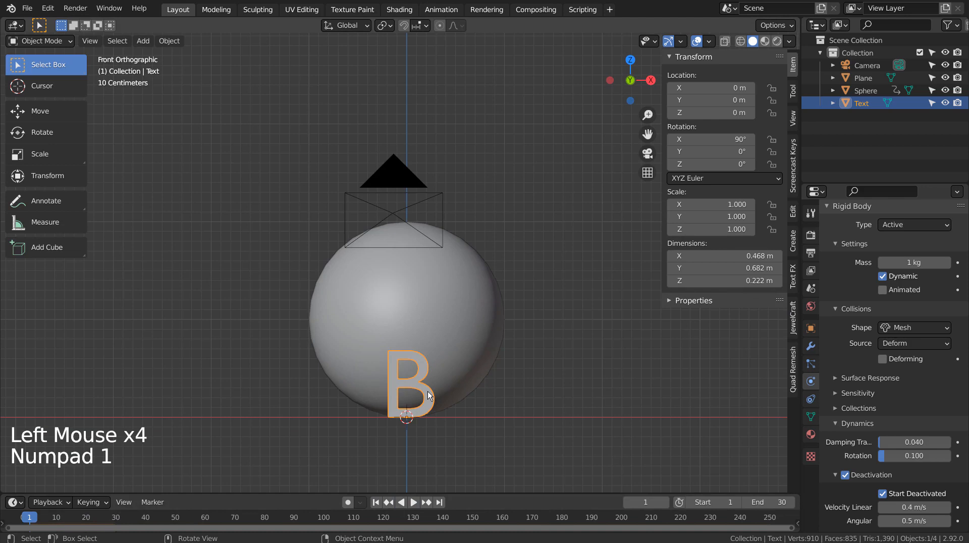
key(shift)
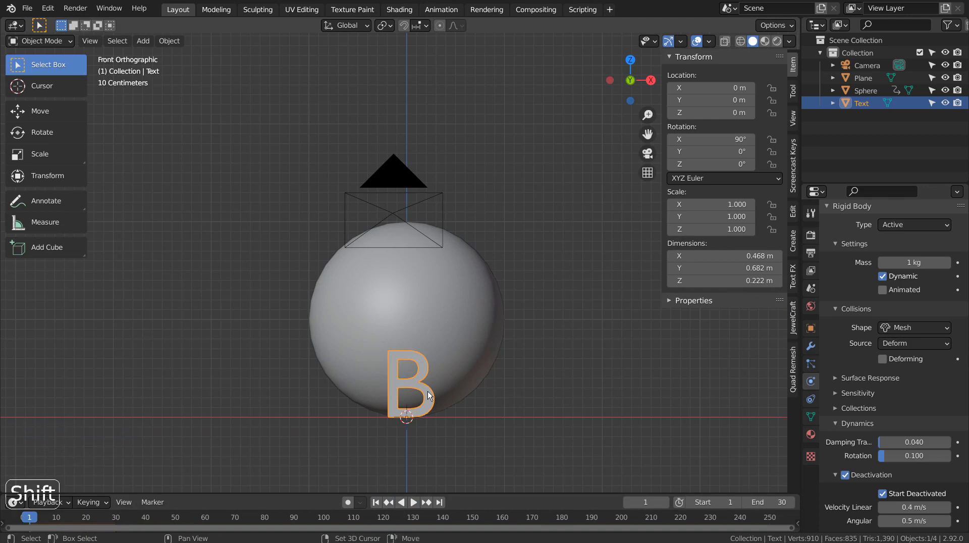
key(shift+d)
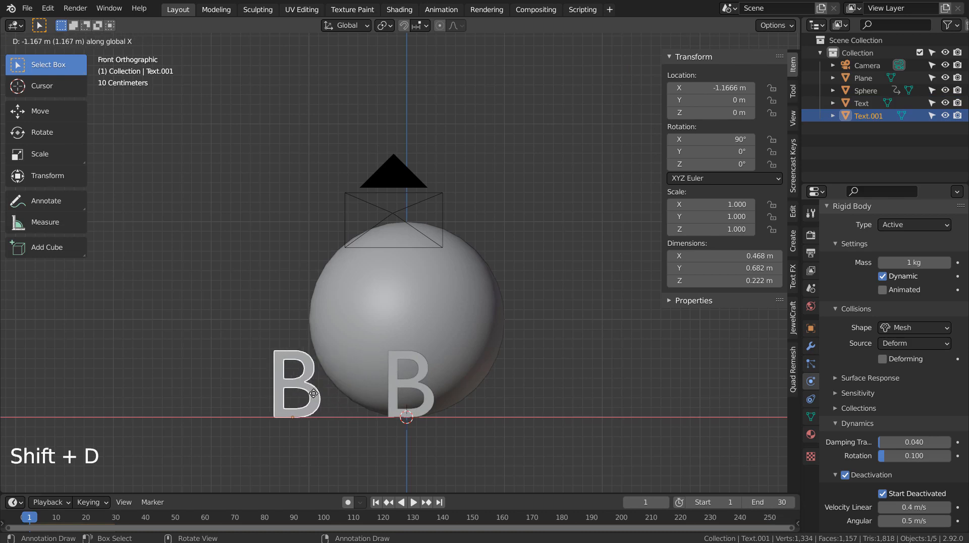
click(306, 397)
Move the original B along X to about -0.66 m beside its copy, then delete the original
click(417, 414)
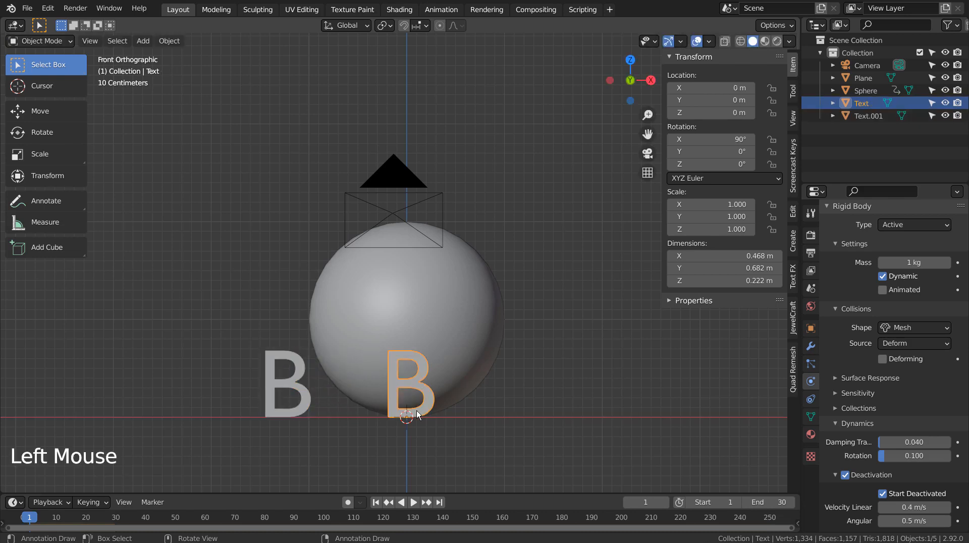
key(g)
click(352, 413)
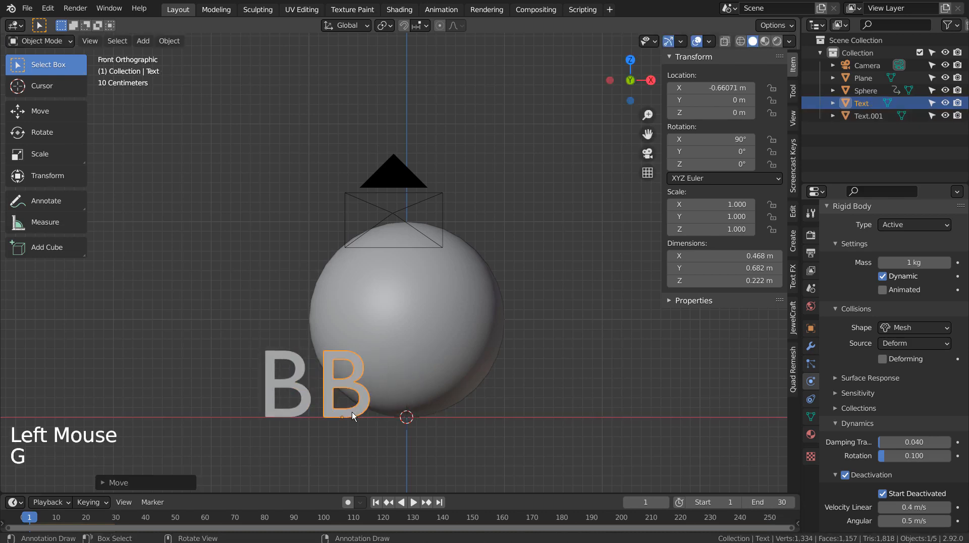
mouse_move(352, 412)
middle_down()
mouse_move(367, 411)
mouse_move(356, 407)
middle_up()
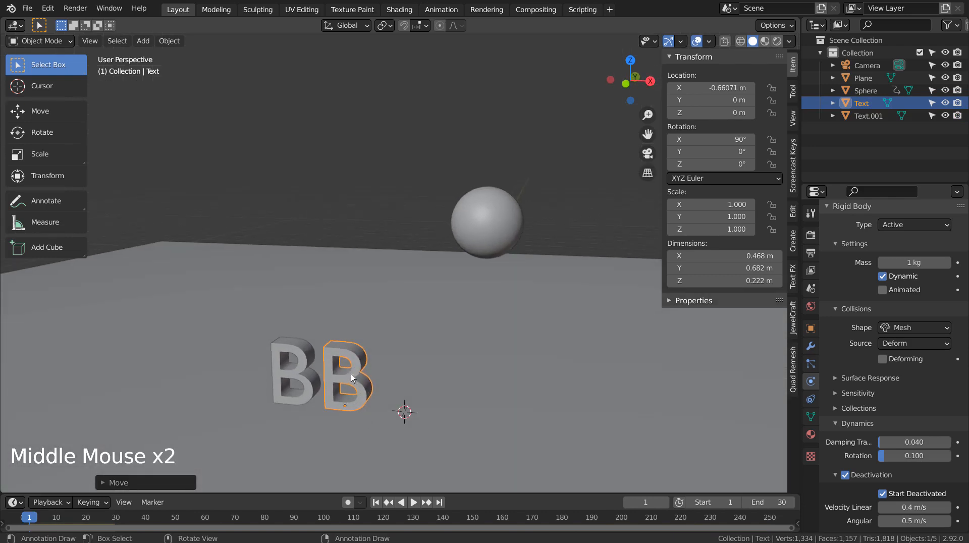
key(x)
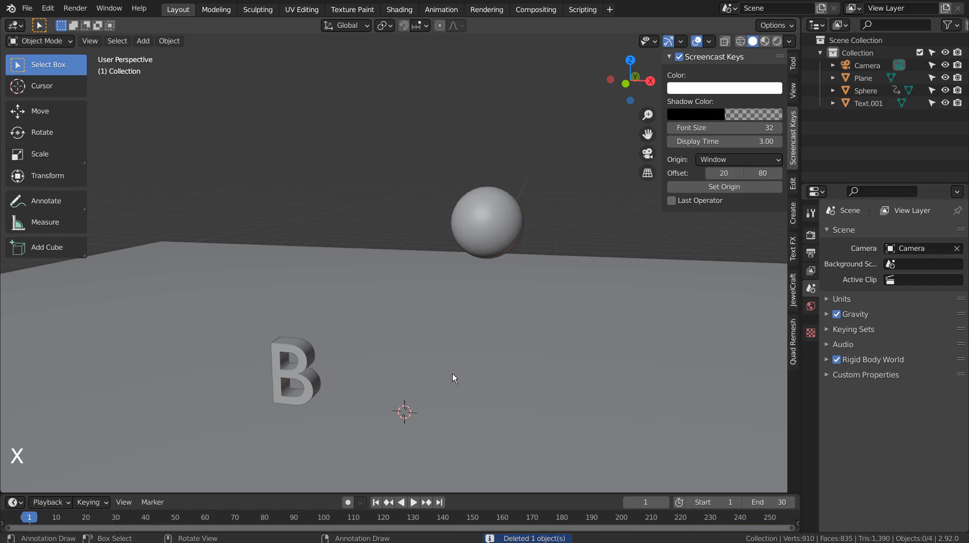
Add a text object at the origin and rotate it 90° about the X axis so it stands upright
key(shift+a)
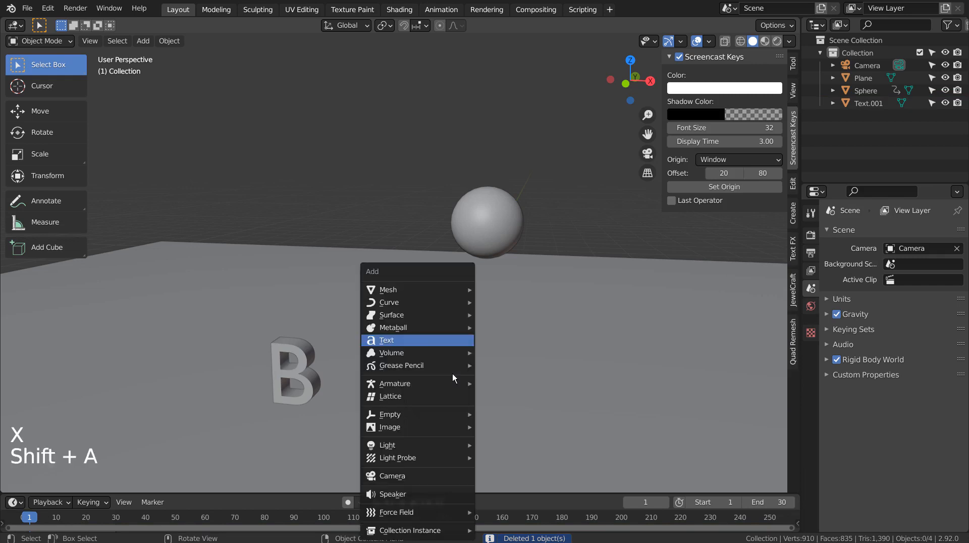
click(450, 338)
key(r)
key(x)
key(9)
key(0)
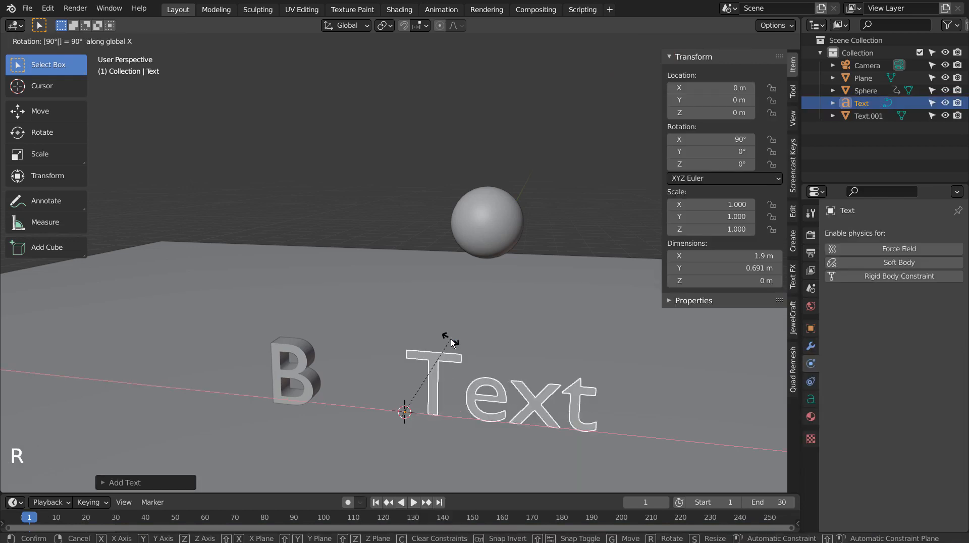
key(Return)
Replace the new text object's content with "owling"
key(Tab)
key(BackSpace)
key(BackSpace)
key(BackSpace)
key(BackSpace)
key(BackSpace)
key(BackSpace)
text(ou)
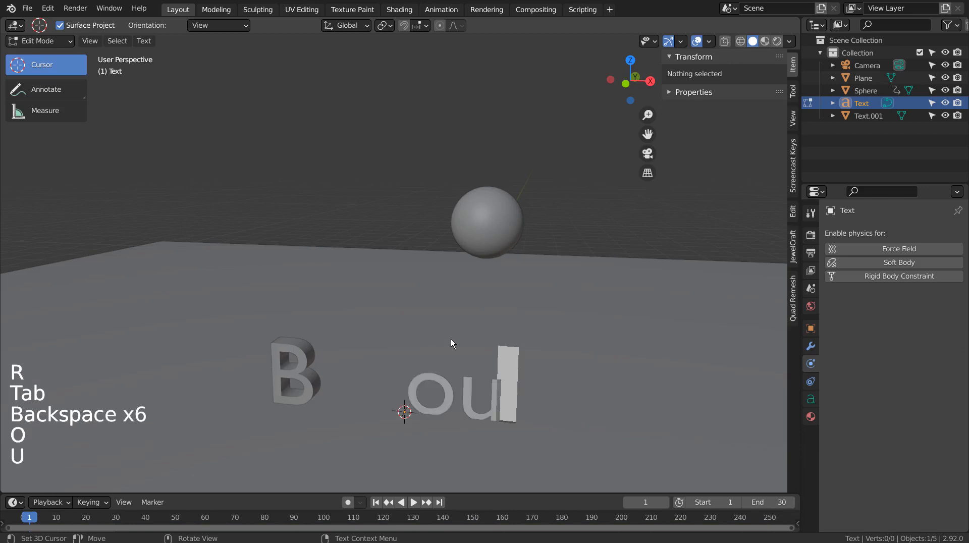
key(BackSpace)
text(wling)
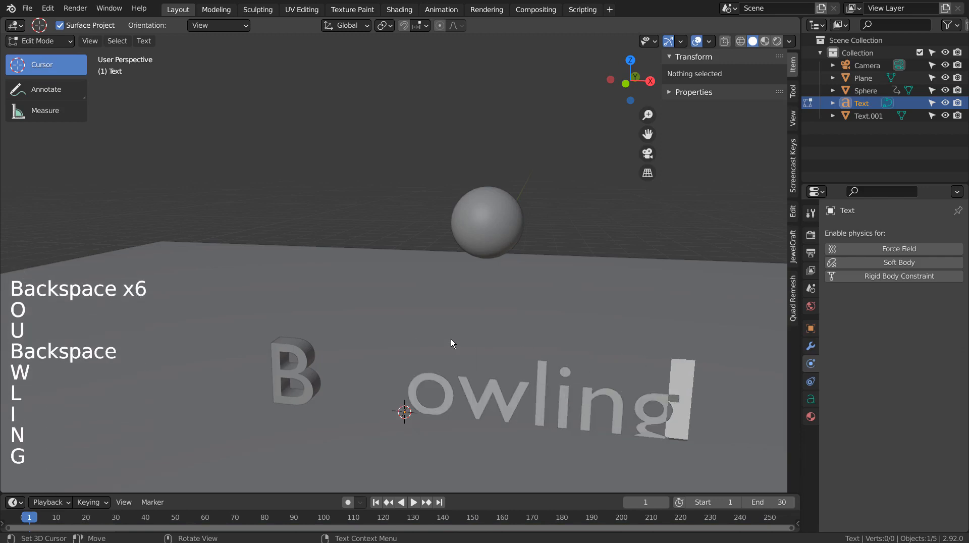
key(Tab)
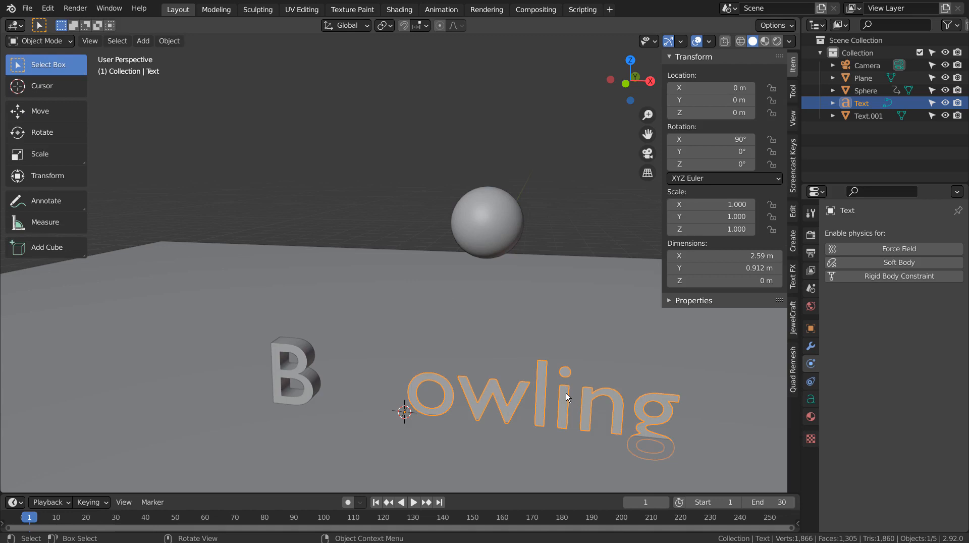
Extrude the "owling" text to about 0.104 m so its thickness approximates the B's in top view
click(811, 399)
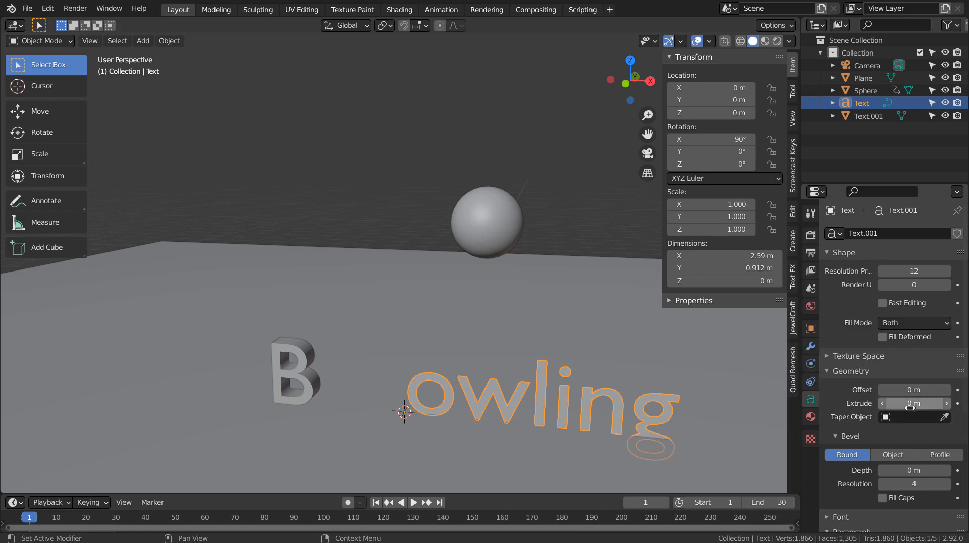
shift+drag(914, 403, 935, 403)
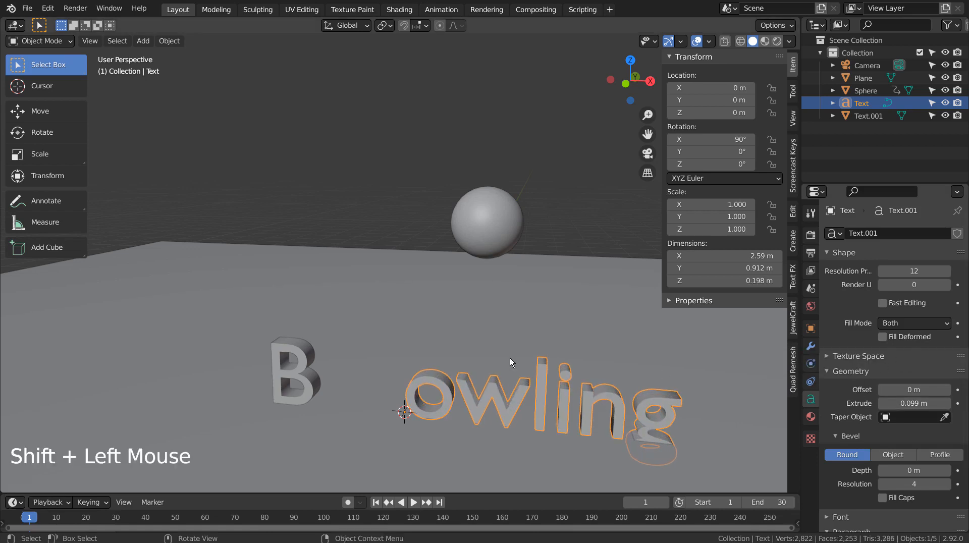
middle_drag(510, 359, 510, 365)
key(KP_7)
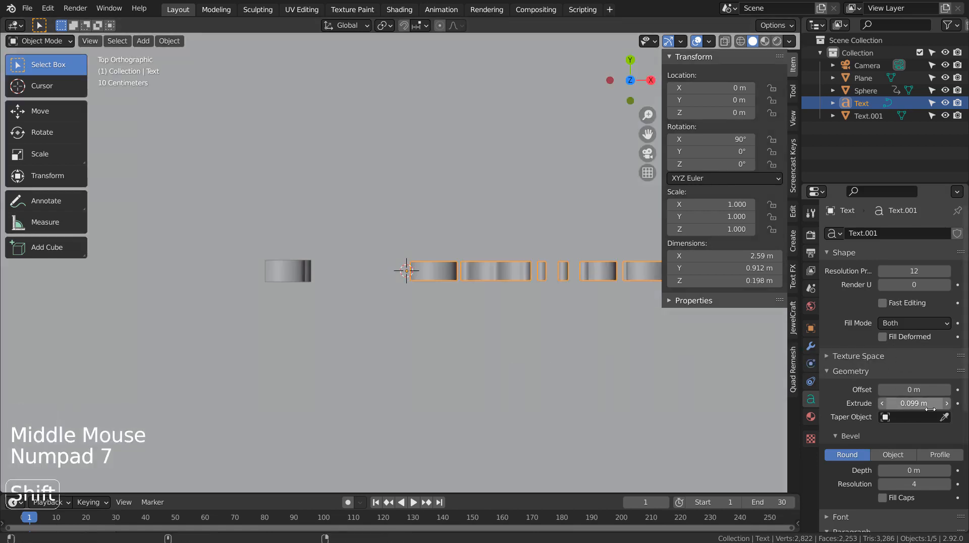
shift+drag(927, 406, 932, 406)
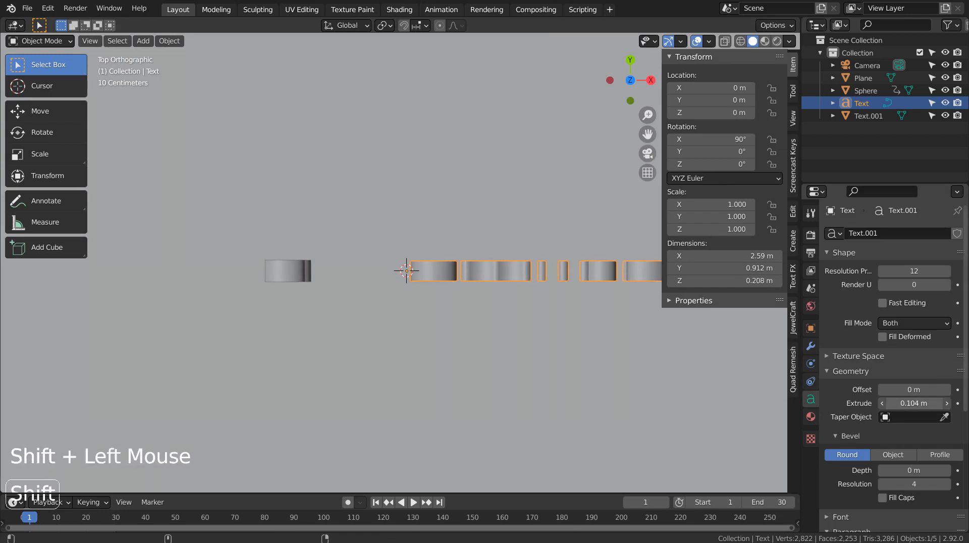
In front view, move the "owling" text beside the B, to about X -0.97 m and Z 0.026 m
middle_drag(594, 332, 585, 204)
key(KP_1)
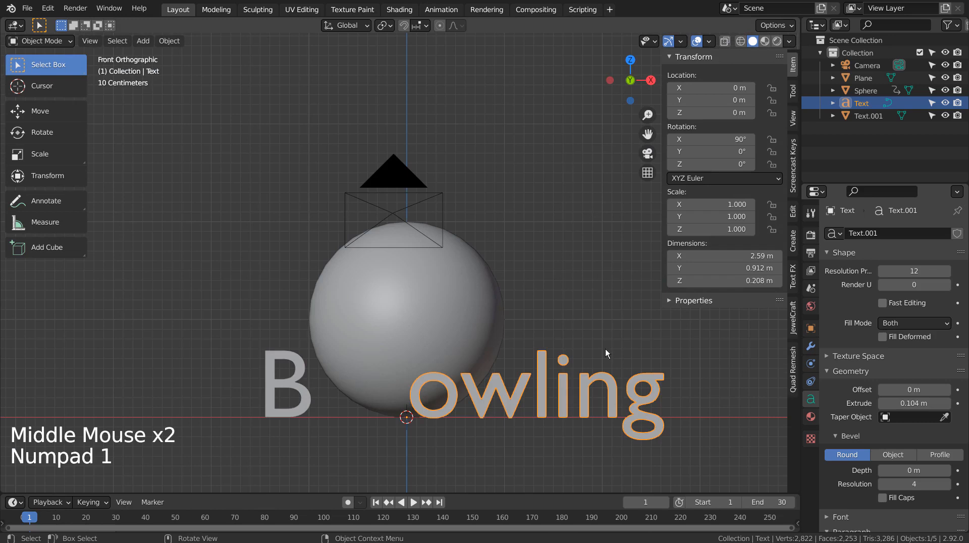
key(g)
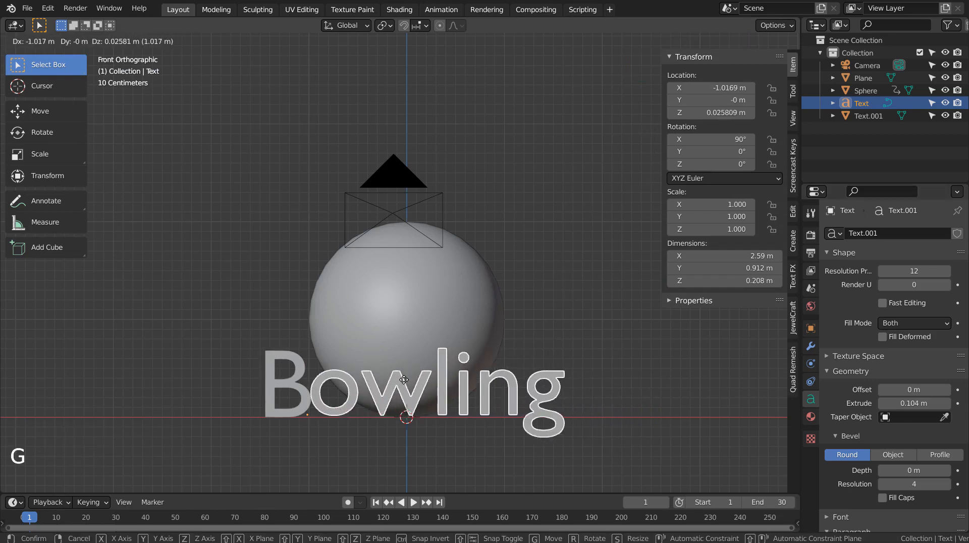
click(396, 379)
Tilt the "owling" text to about -5.91° in Y and lower it to about Z -0.01 m against the B
key(r)
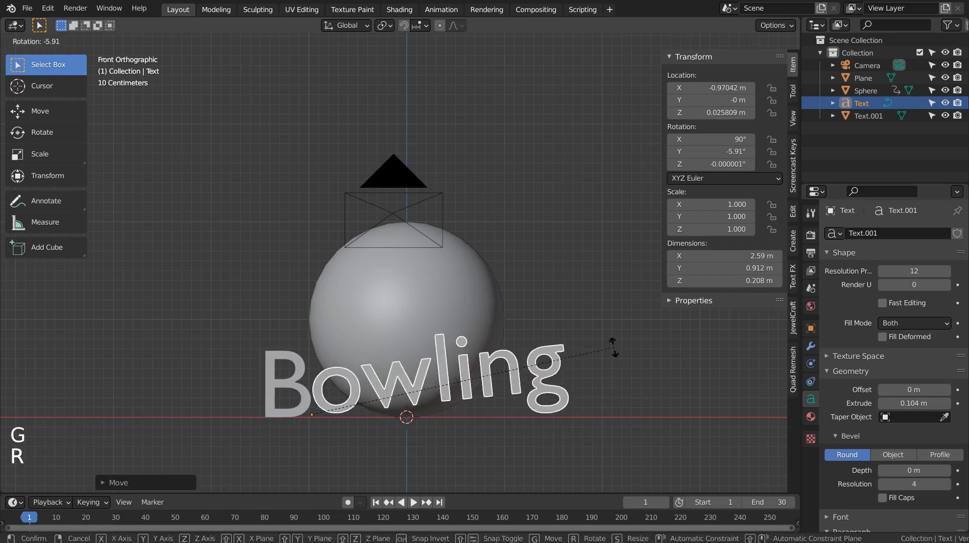
click(613, 352)
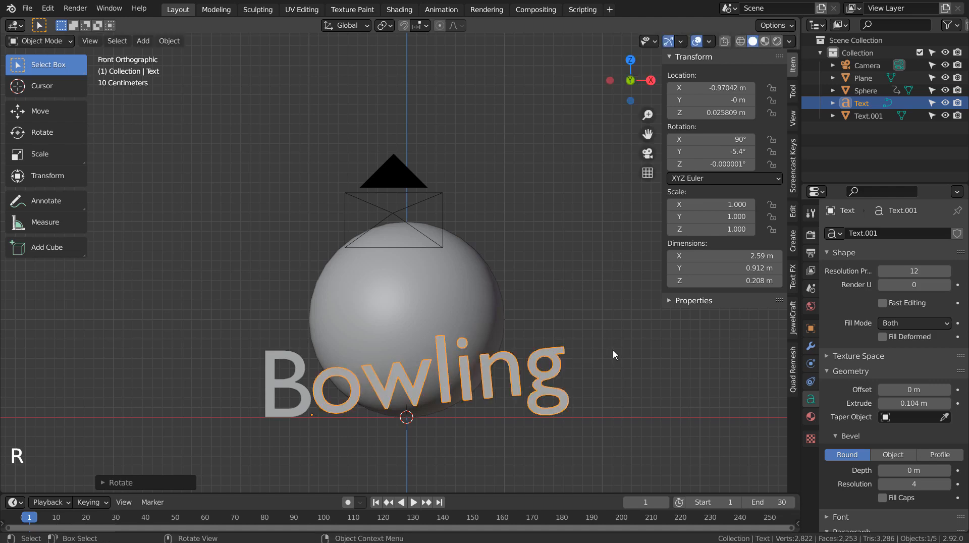
key(r)
click(611, 337)
key(g)
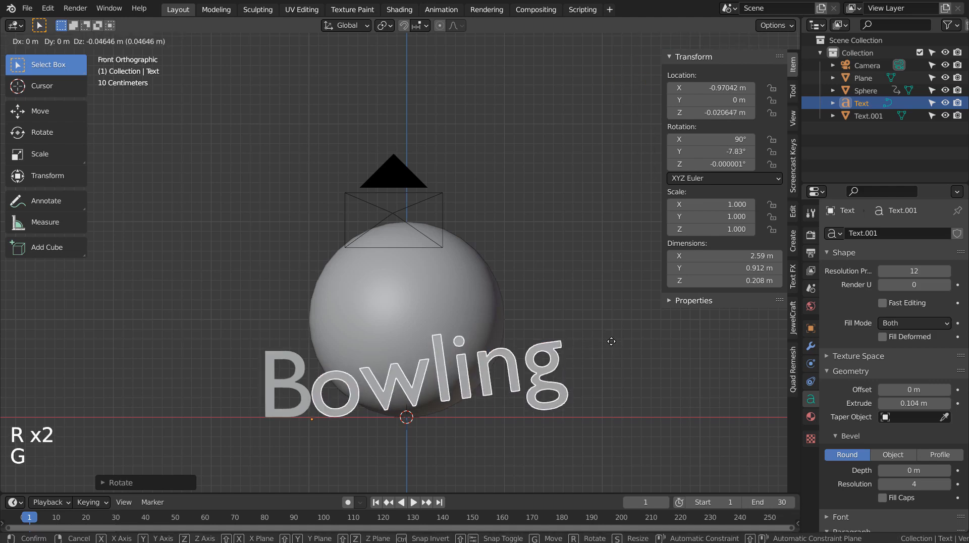
click(612, 341)
key(r)
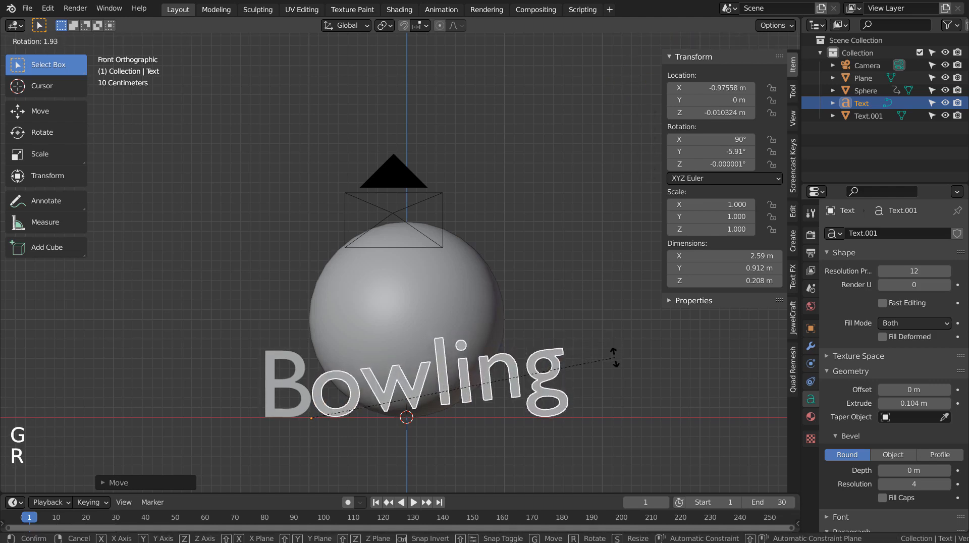
click(614, 356)
Convert the tilted "owling" text object to a mesh
middle_drag(628, 367, 565, 376)
right_click(561, 374)
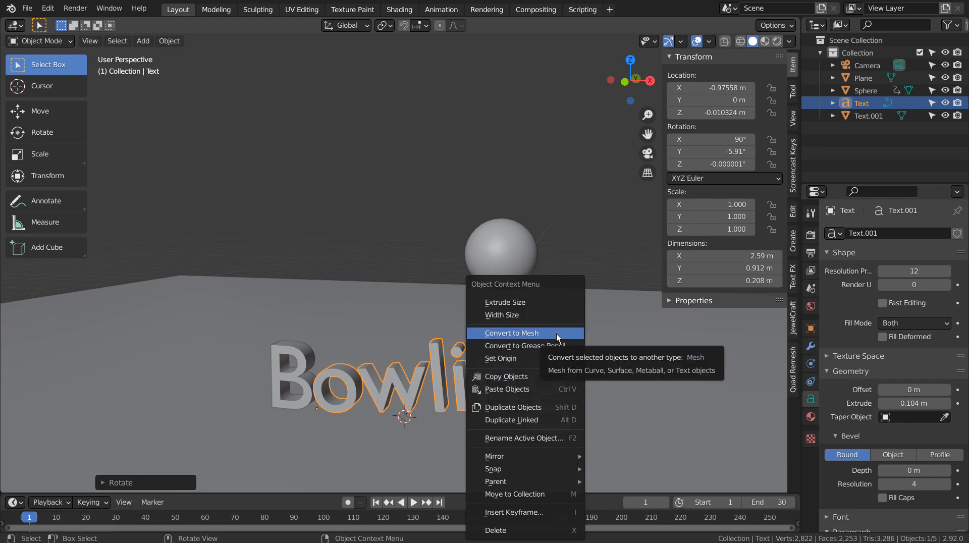
click(556, 334)
click(545, 369)
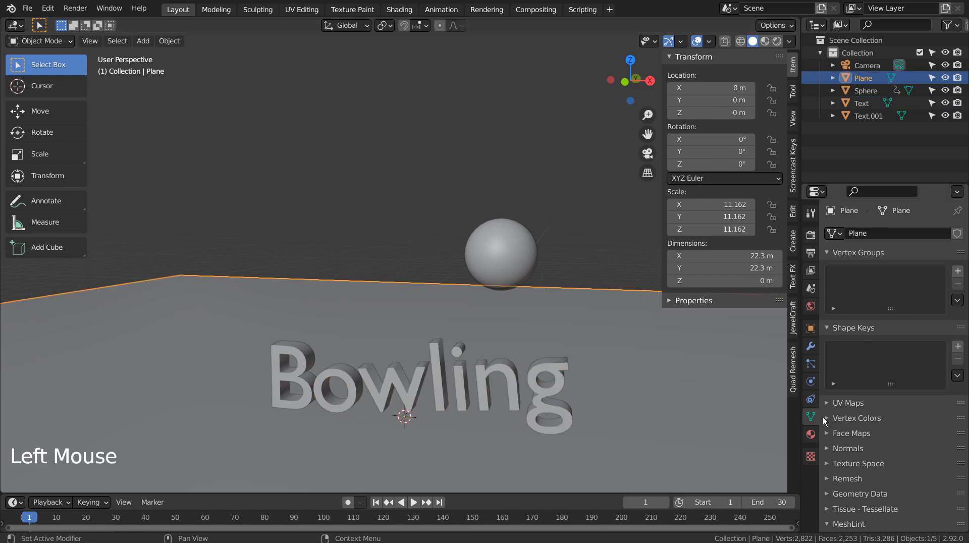
Select the "owling" mesh with the B as the active object and copy the B's rigid body settings to it
click(555, 361)
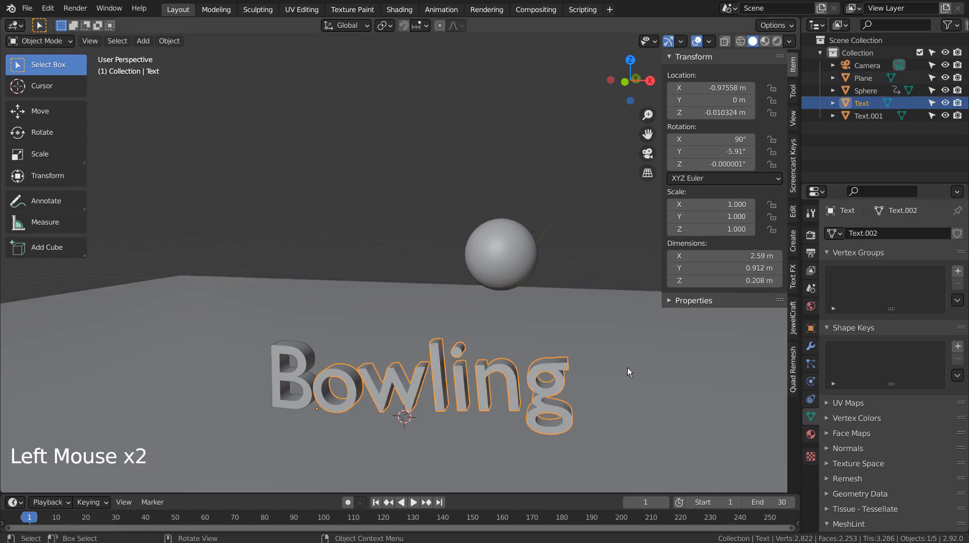
shift+click(305, 360)
click(167, 42)
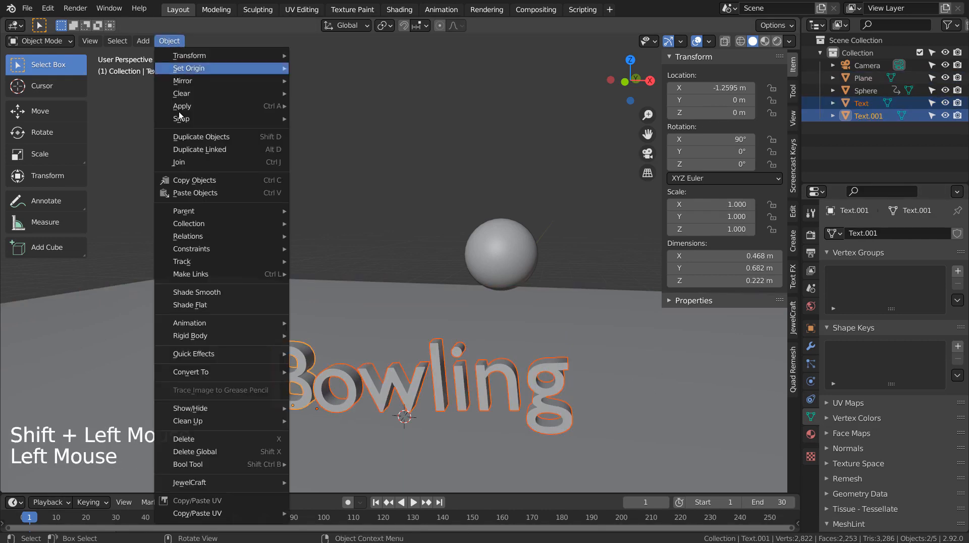
mouse_move(193, 234)
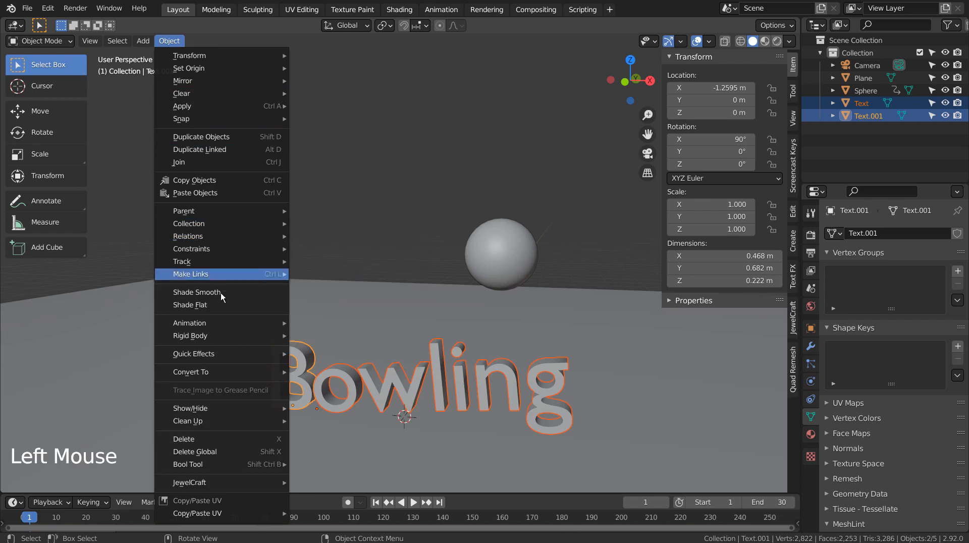
mouse_move(223, 337)
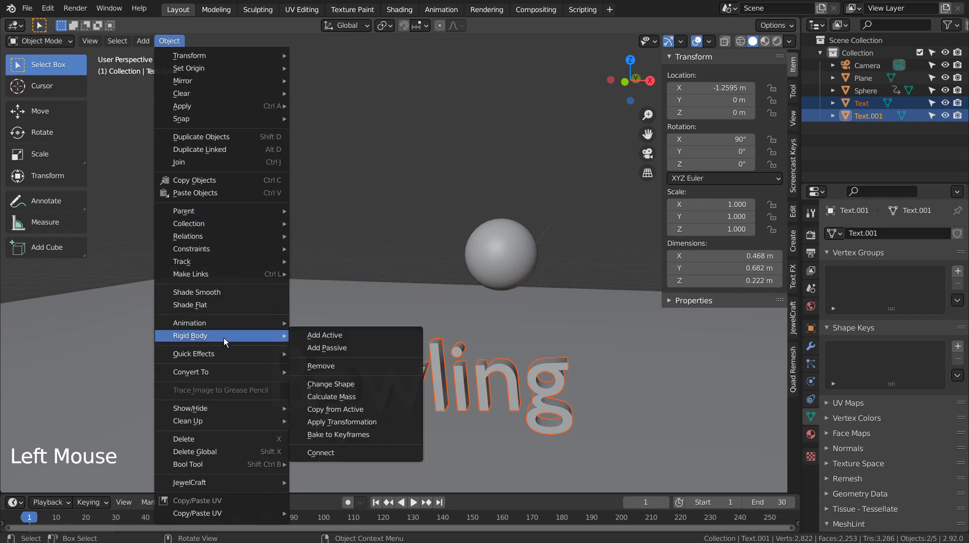
click(371, 409)
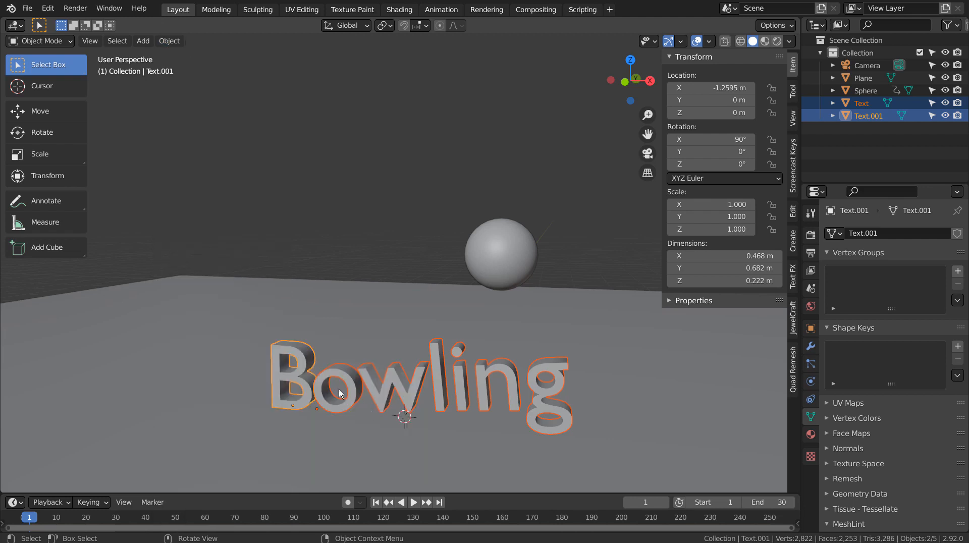
Play the simulation to check the sphere against the "owling" mesh, then stop and return to frame 1
click(389, 376)
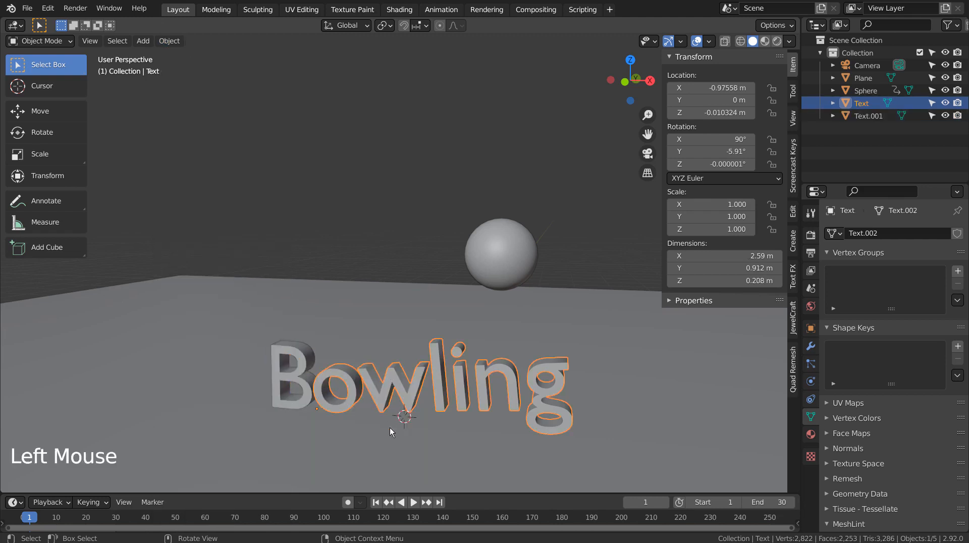
click(376, 502)
click(416, 501)
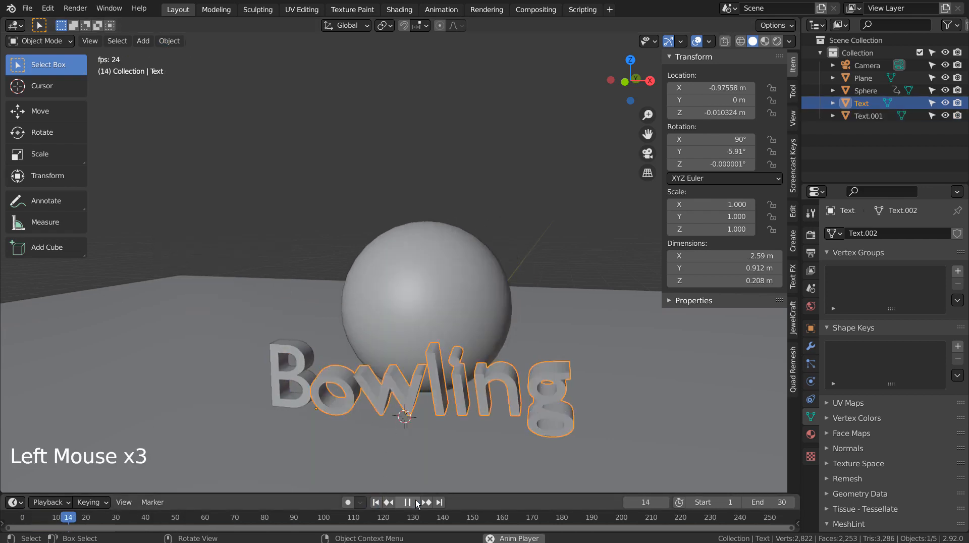
click(415, 502)
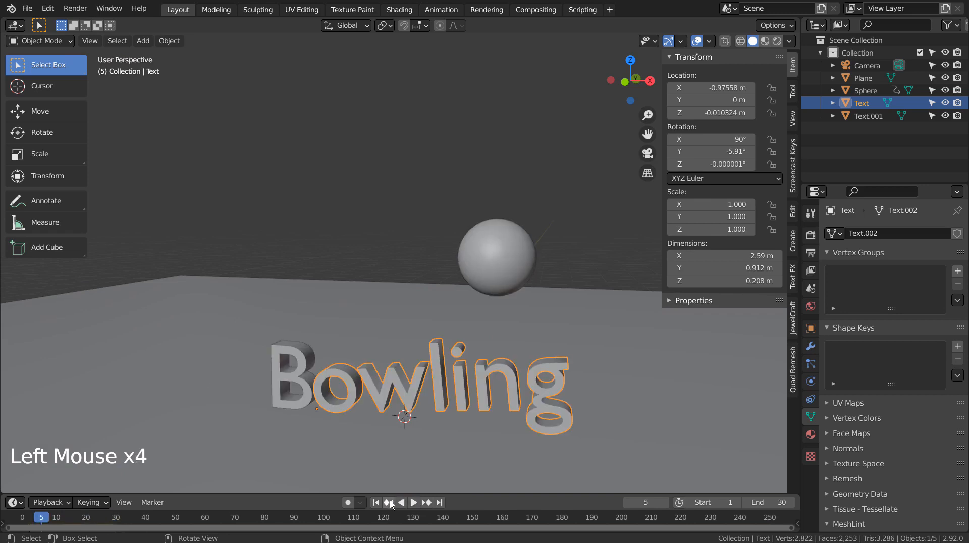
click(377, 503)
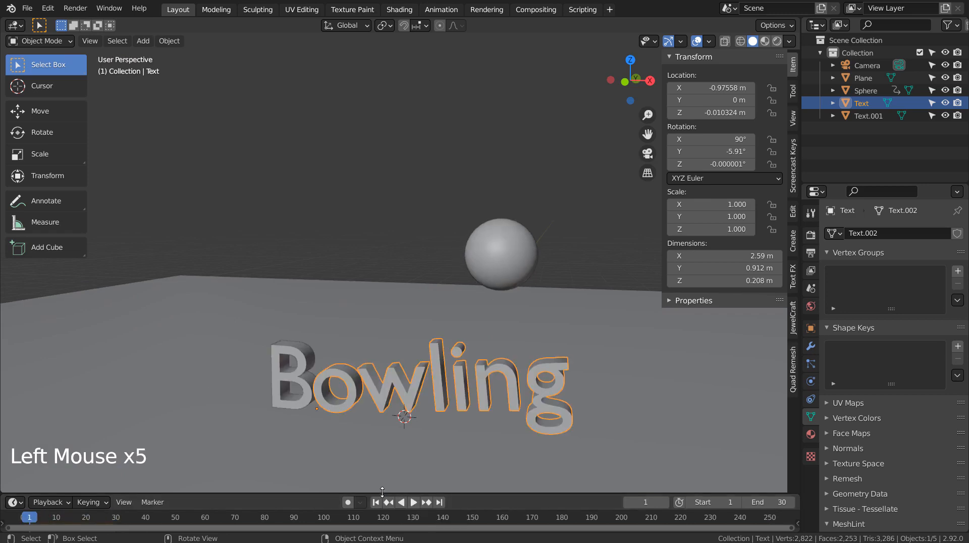
Play the simulation through the camera view to check the letters being hit, then stop and return to the start
key(KP_1)
key(KP_0)
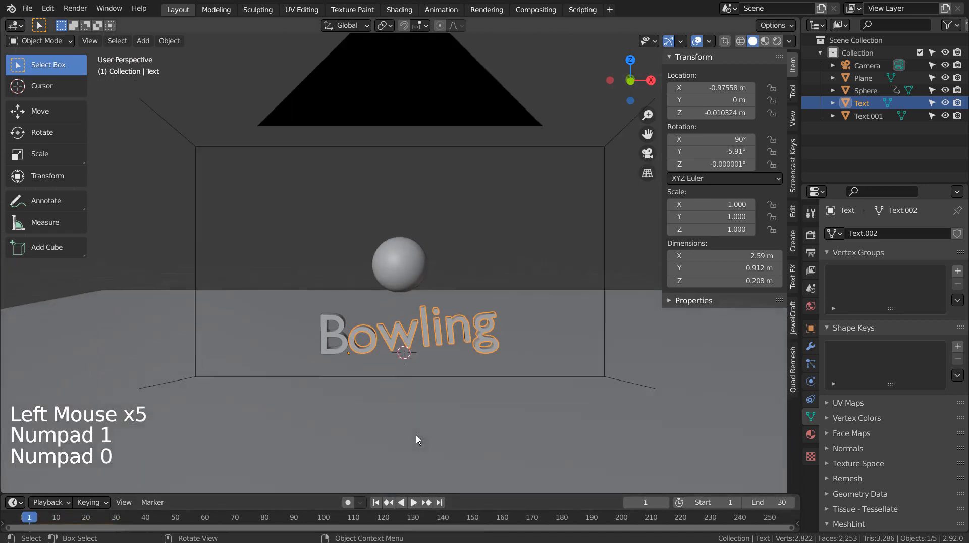
click(550, 228)
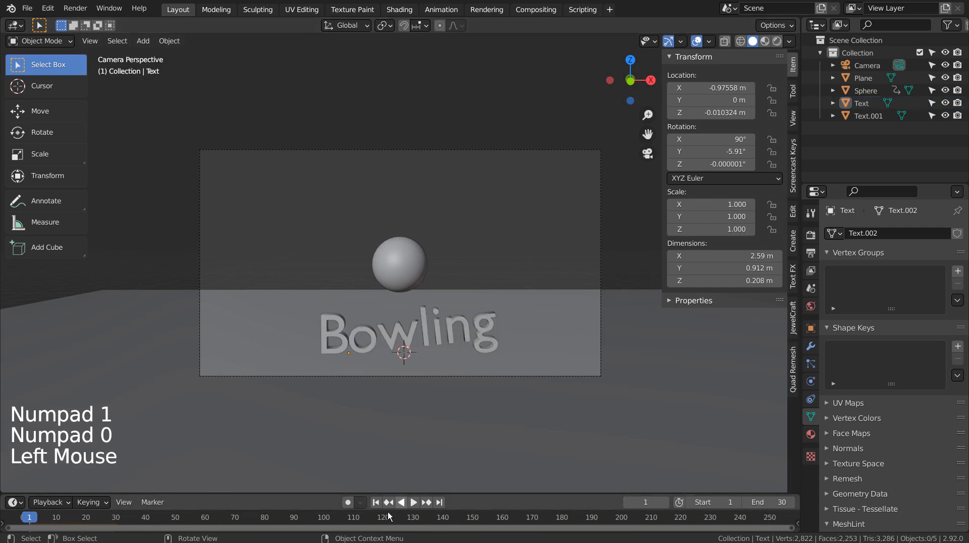
click(411, 502)
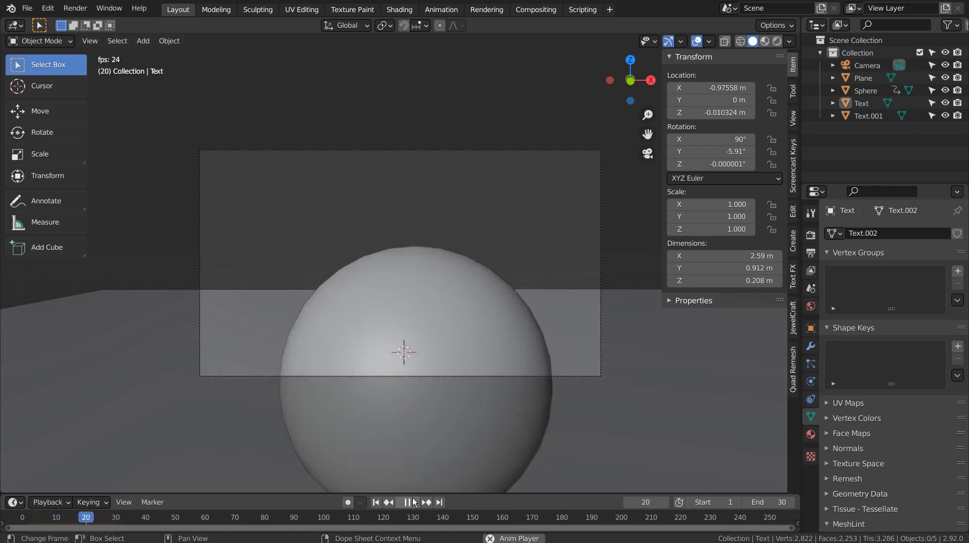
click(413, 502)
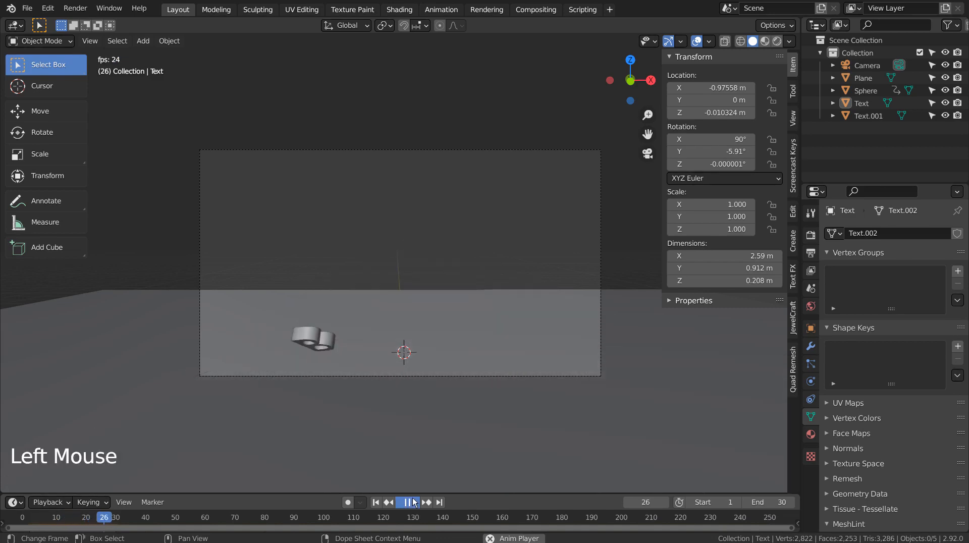
click(386, 502)
Switch to front view with nothing selected and add another text object at the origin
middle_drag(519, 349, 546, 310)
click(537, 226)
key(KP_1)
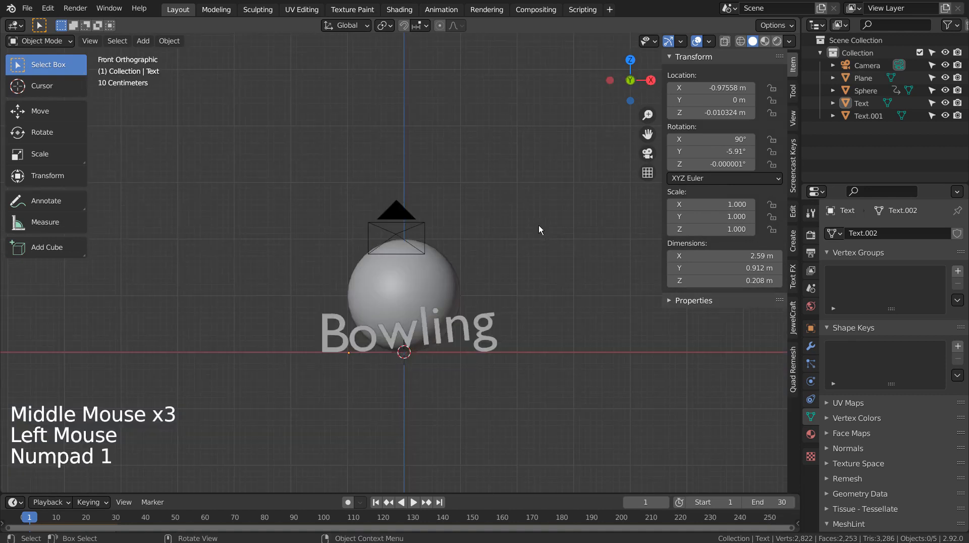
key(shift+a)
click(538, 225)
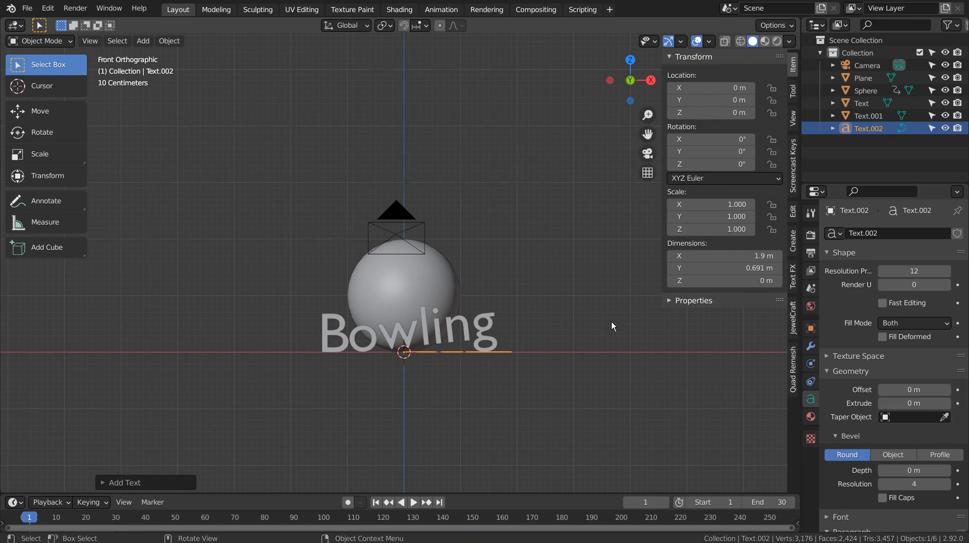
Replace the second text object's content with "Bowling"
middle_drag(610, 322, 592, 373)
key(Tab)
key(BackSpace)
key(BackSpace)
key(BackSpace)
key(BackSpace)
key(BackSpace)
key(BackSpace)
key(BackSpace)
key(BackSpace)
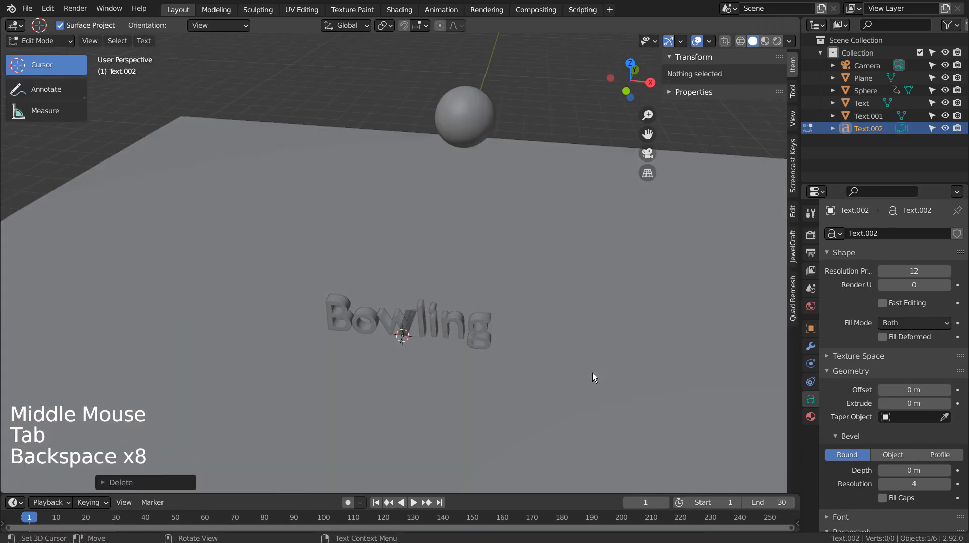
text(Bowling)
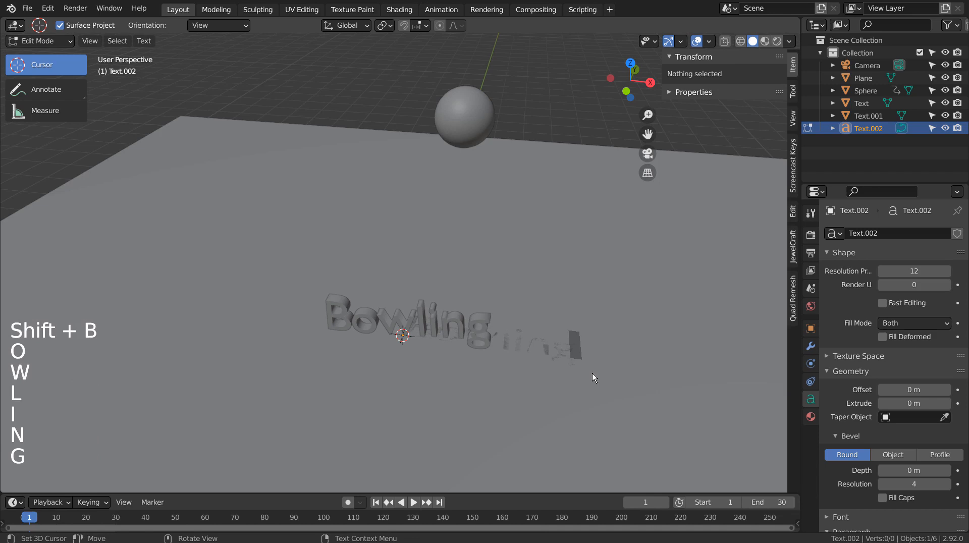
key(Tab)
Stand the new Bowling text upright with a 90° rotation about X, and move it along X to about -1.53 m
text(rx90)
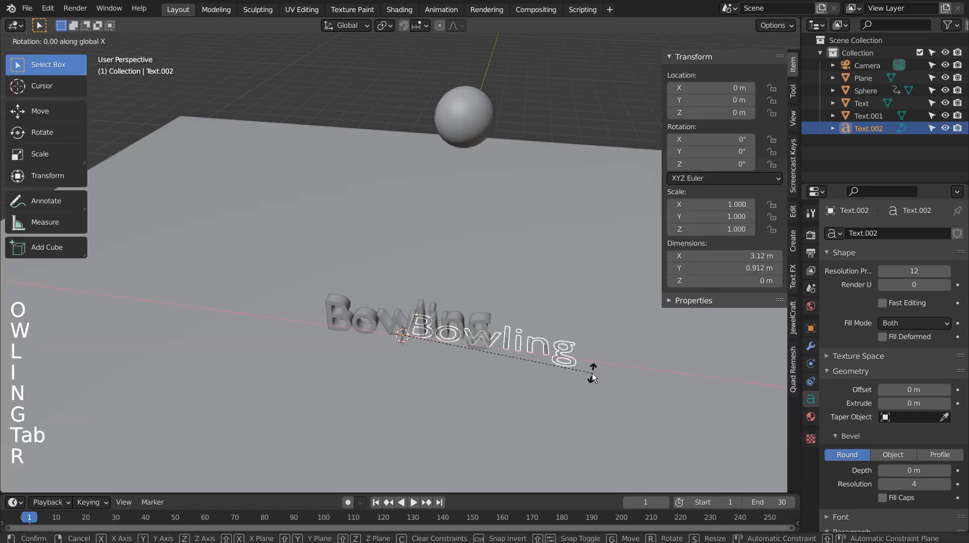
key(Return)
key(KP_1)
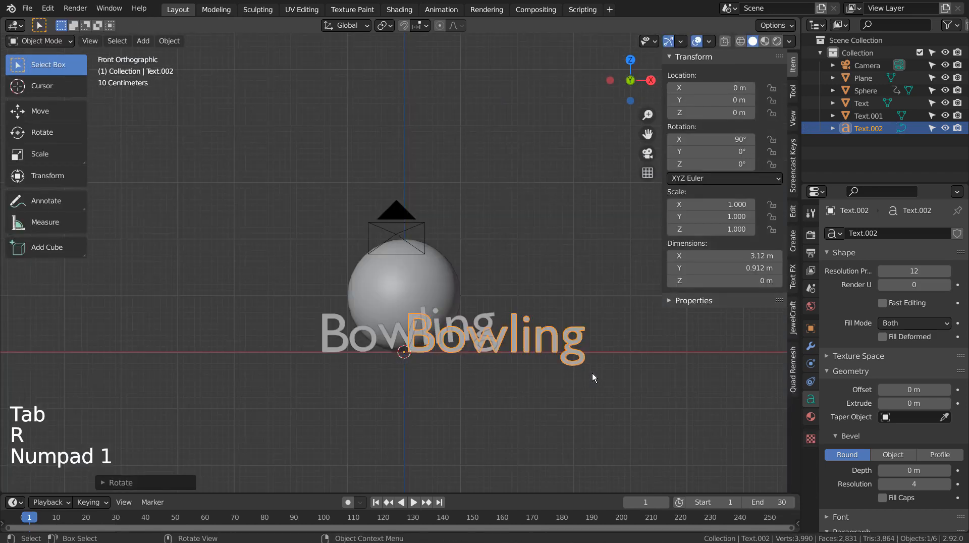
key(g)
key(x)
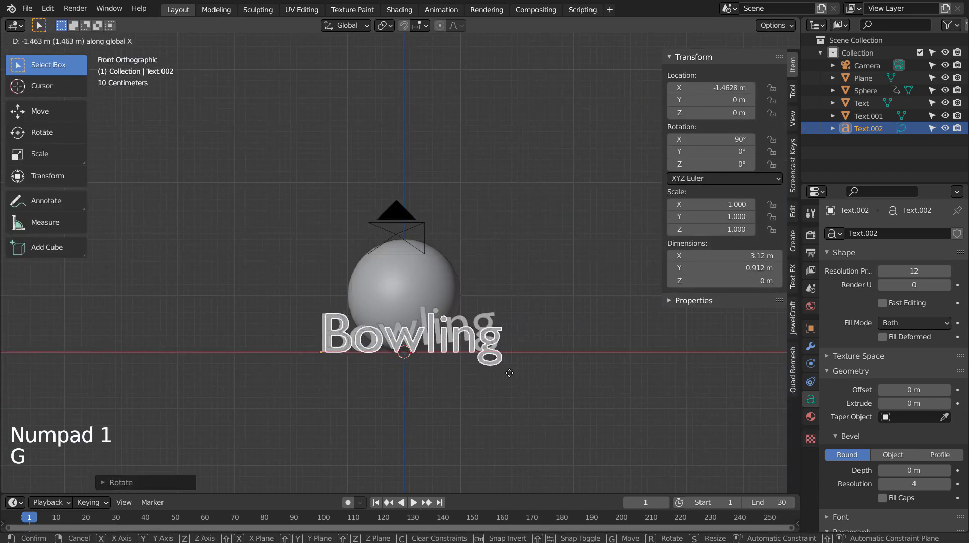
click(505, 373)
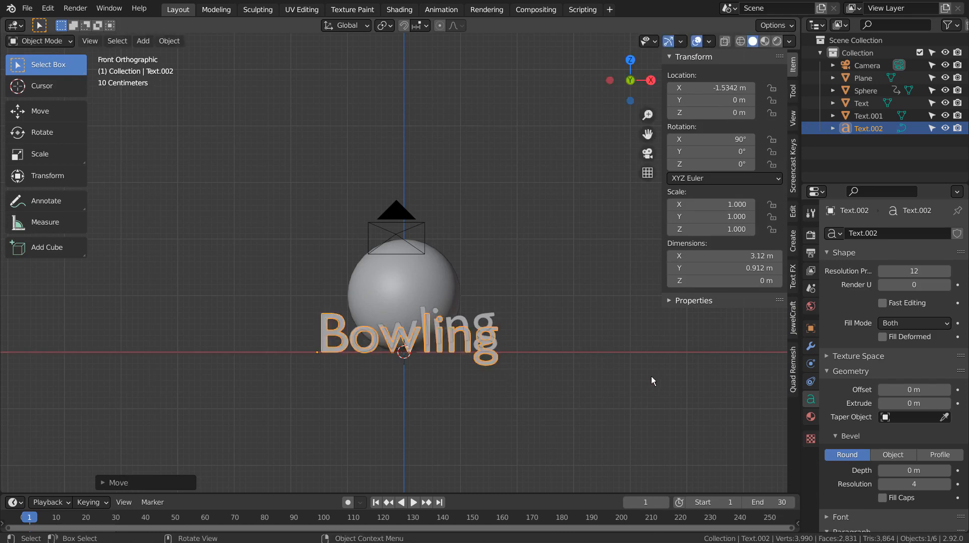
Hide the two old letter meshes, Text and Text.001
middle_drag(651, 377, 592, 367)
click(852, 103)
shift+click(858, 115)
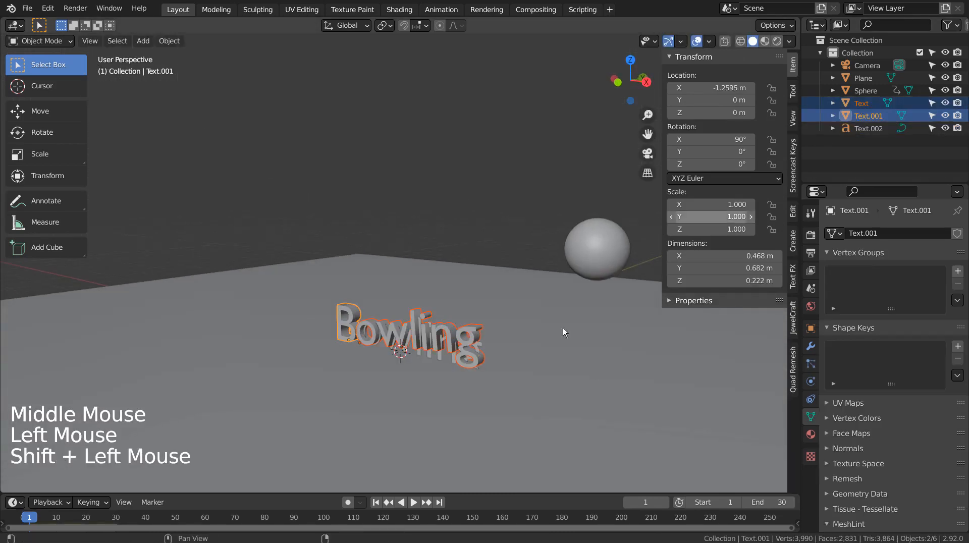
key(h)
Extrude the new Bowling text by 0.18 m
click(439, 341)
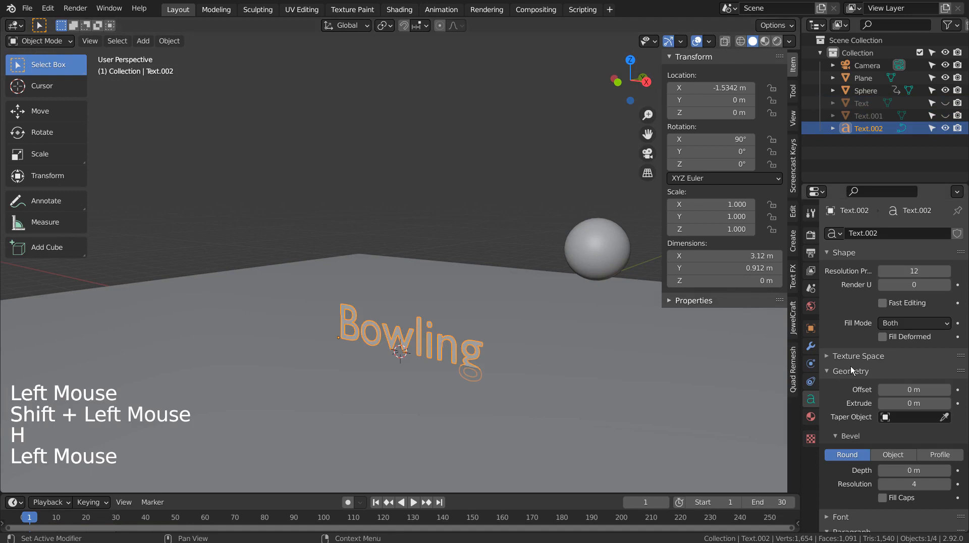
click(913, 403)
drag(914, 404, 922, 403)
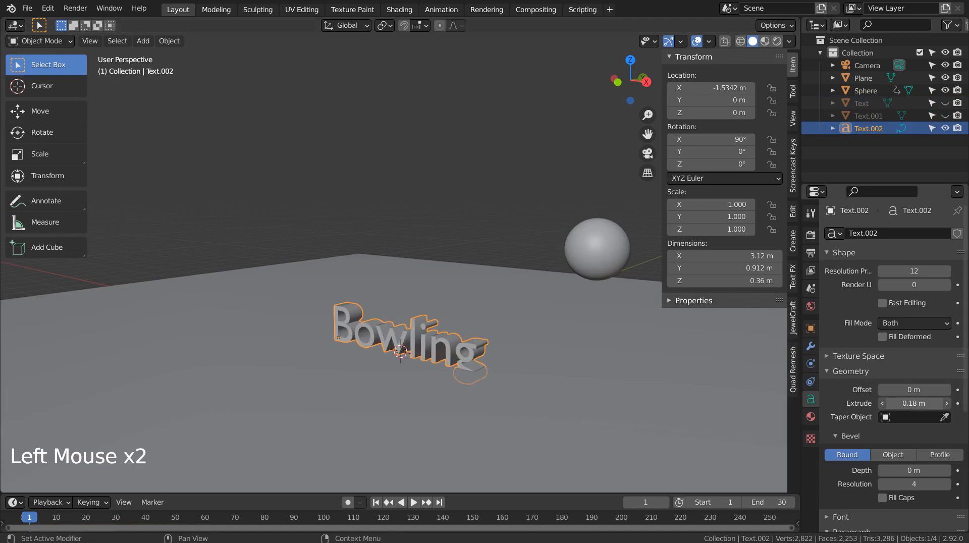
middle_drag(623, 371, 668, 360)
Convert the extruded Bowling text to a mesh
key(KP_1)
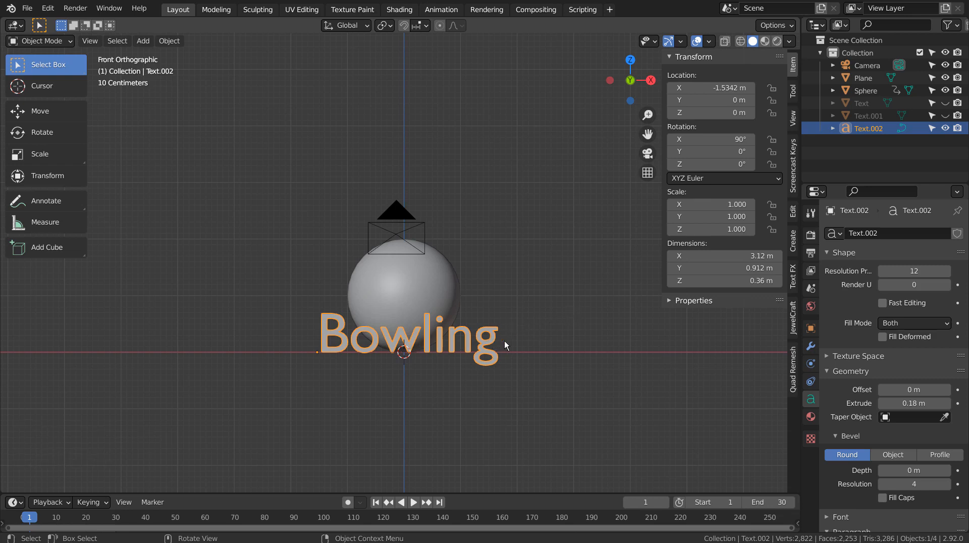
middle_drag(504, 341, 407, 343)
right_click(342, 318)
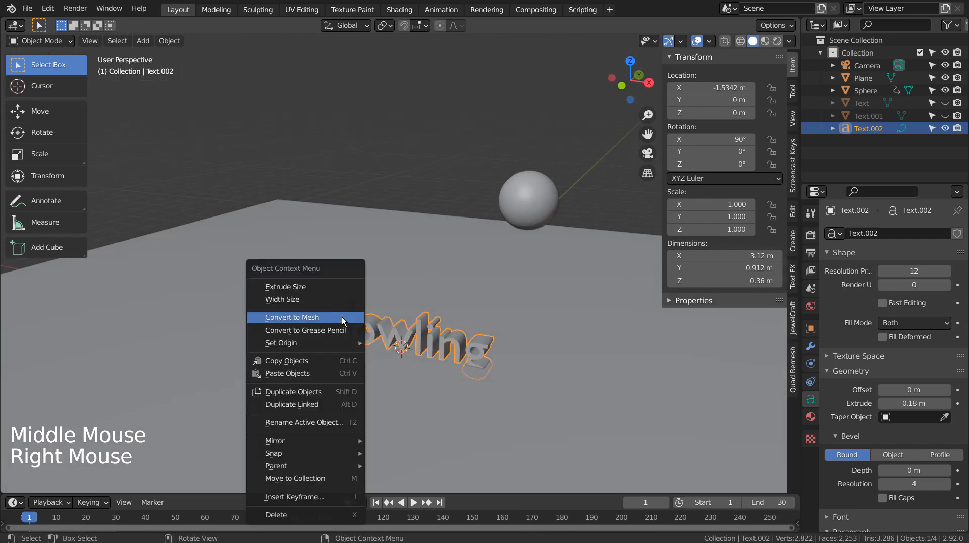
click(341, 317)
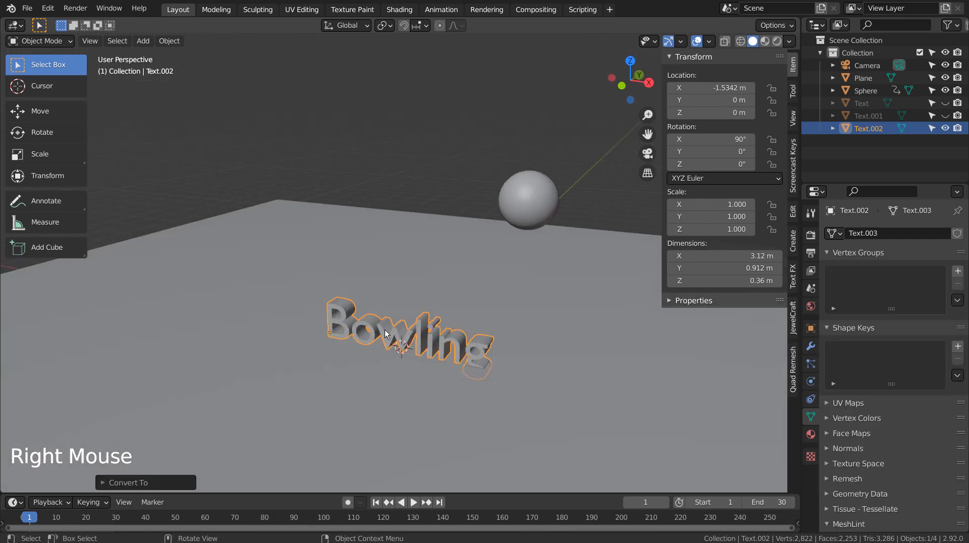
Unhide the old "owling" mesh and copy its rigid body settings to the new Bowling mesh
click(945, 103)
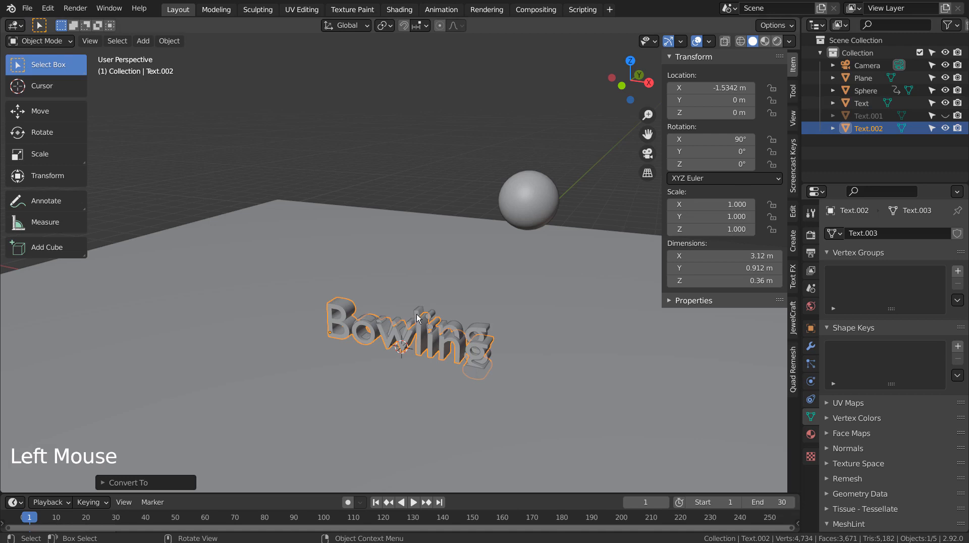
key(shift)
shift+click(480, 325)
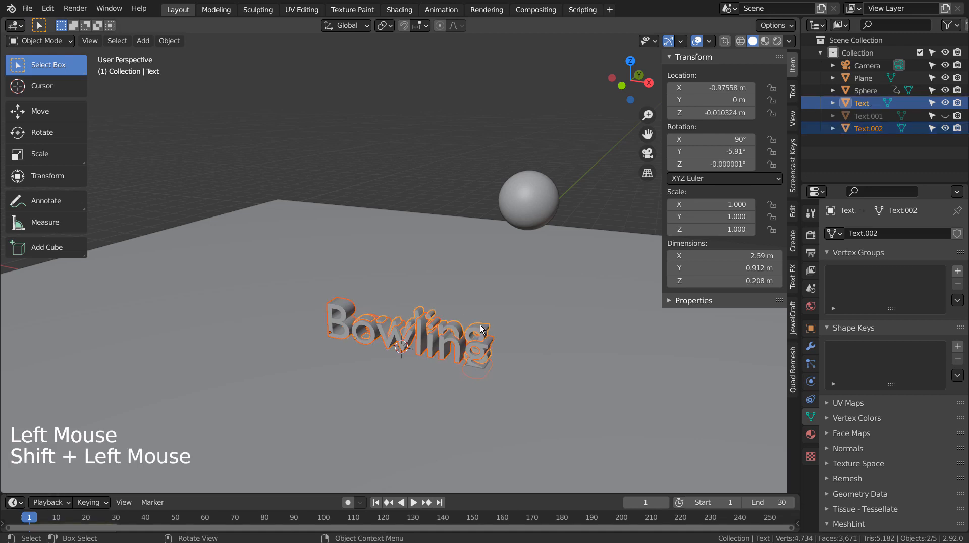
click(170, 41)
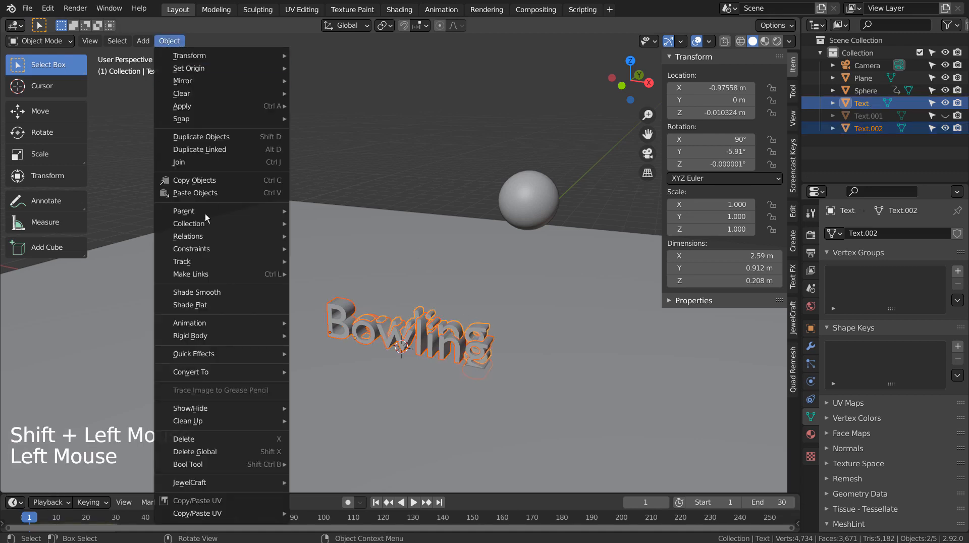
mouse_move(207, 337)
click(355, 403)
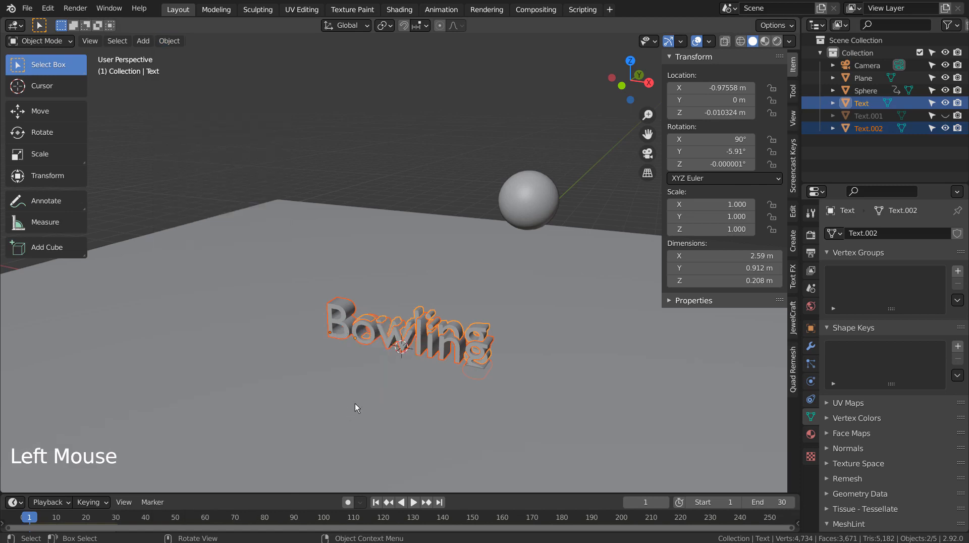
Select only the old "owling" mesh and hide it again
click(483, 331)
click(483, 329)
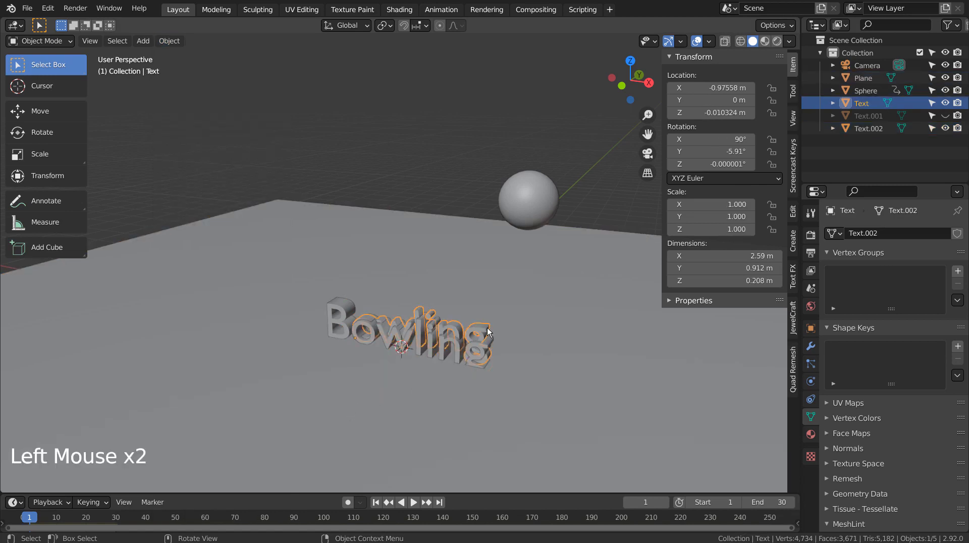
key(h)
Edit the new Bowling mesh in front wireframe view and separate the whole letter B into its own object
click(477, 341)
key(KP_1)
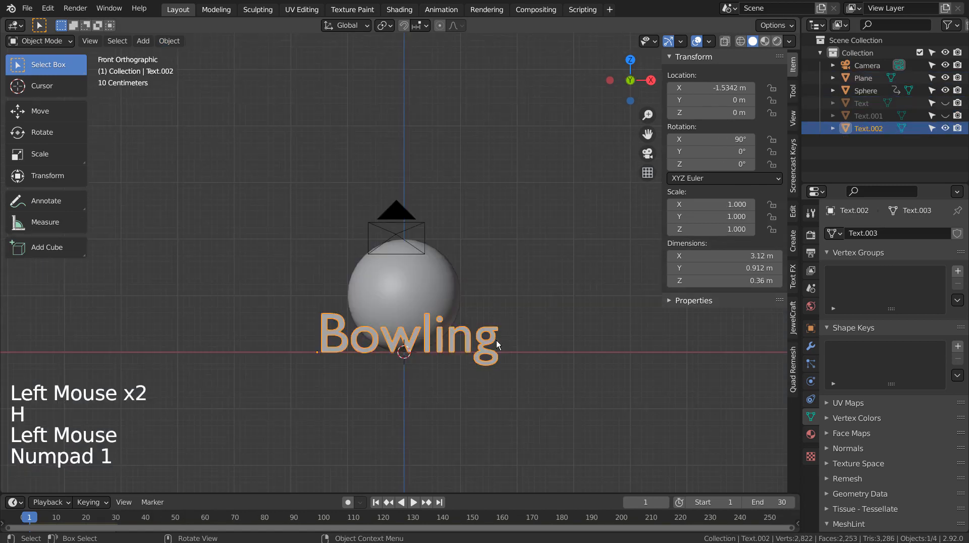
scroll(362, 333, up, 4)
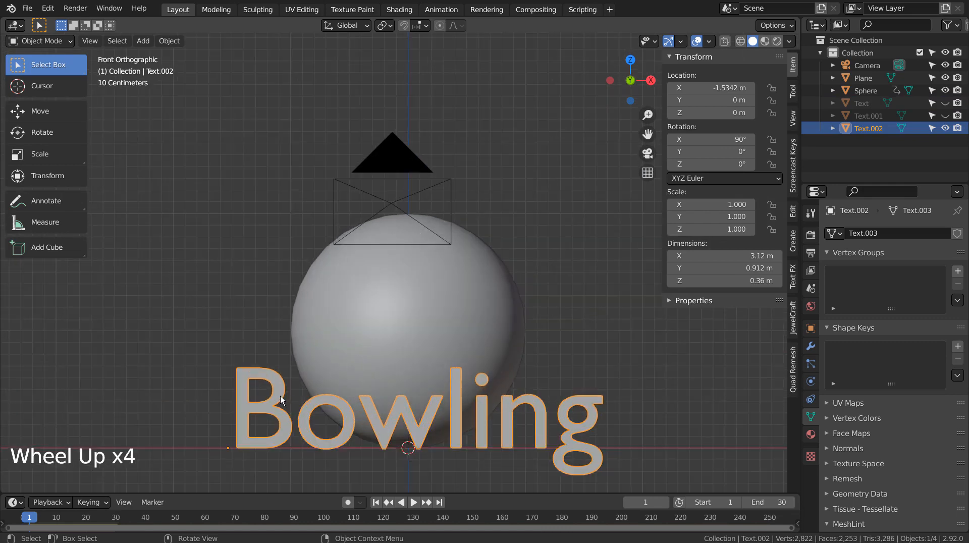
key(Tab)
click(285, 443)
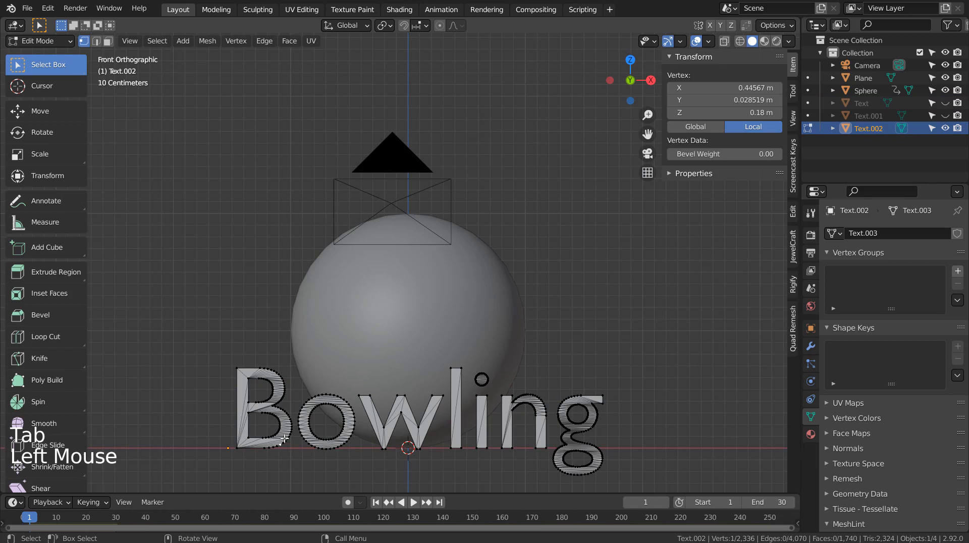
key(l)
key(shift+z)
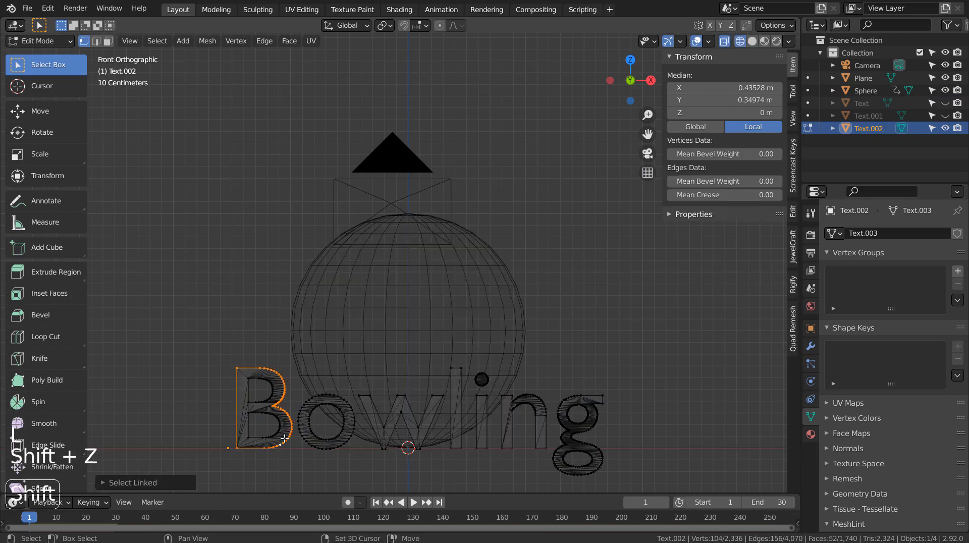
click(273, 441)
key(b)
drag(271, 441, 289, 464)
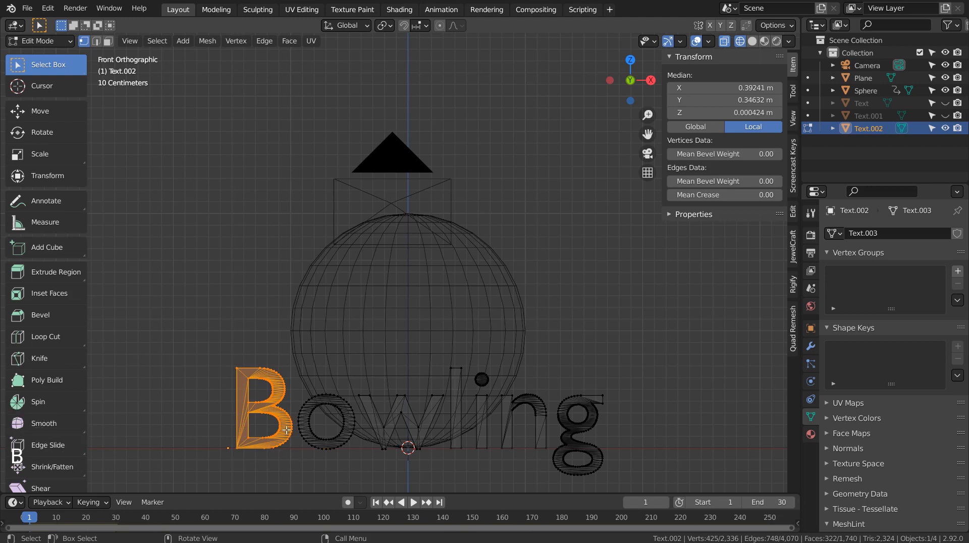
key(p)
click(286, 430)
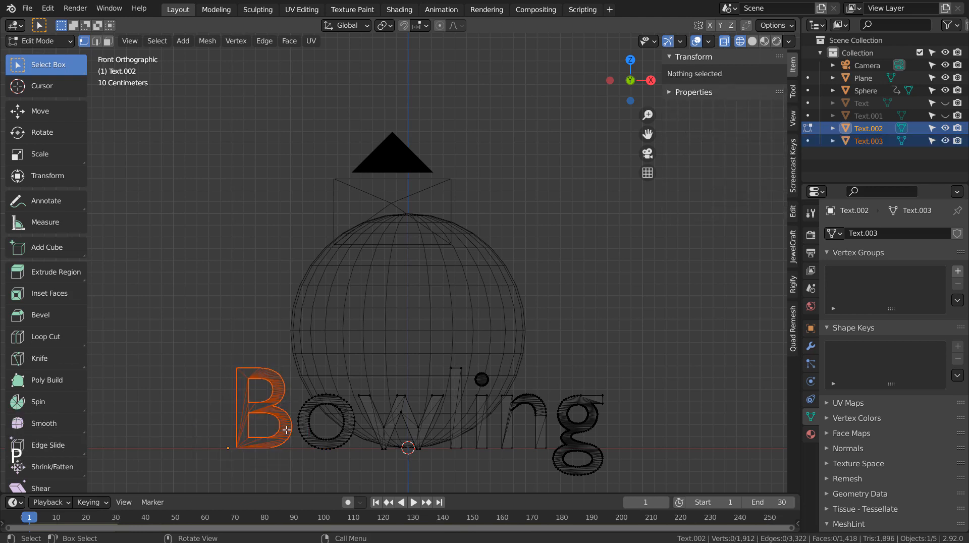
Clear the selection, then box-select the letter o and separate it into its own object
click(304, 386)
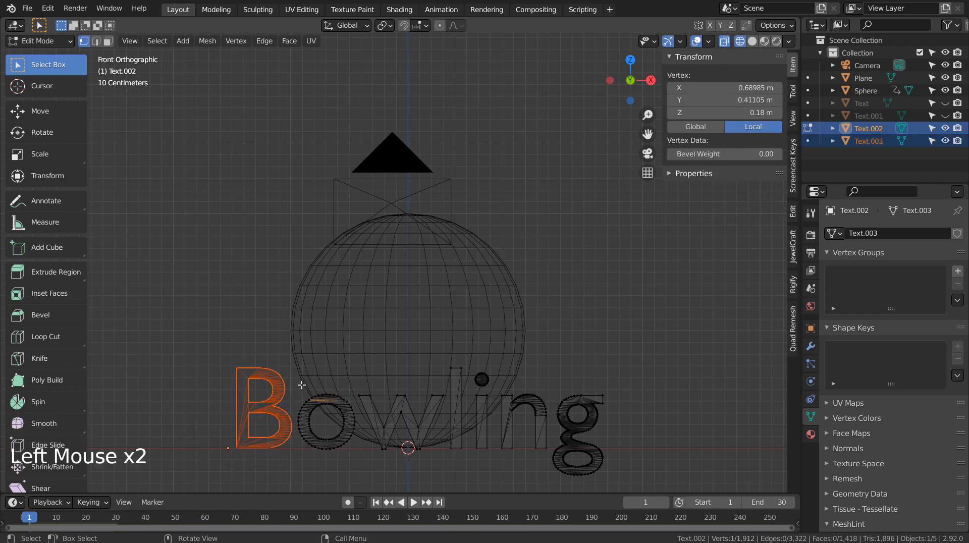
key(alt+a)
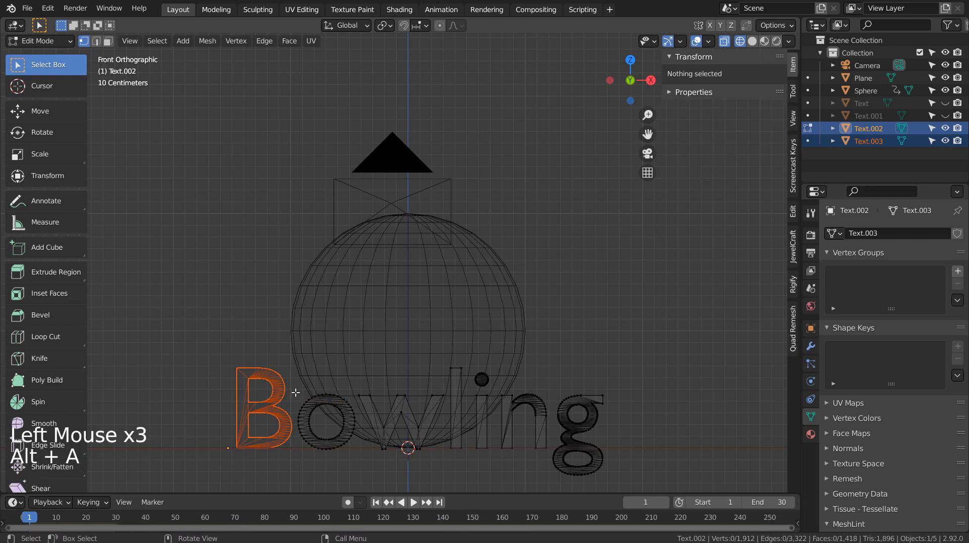
click(215, 313)
key(b)
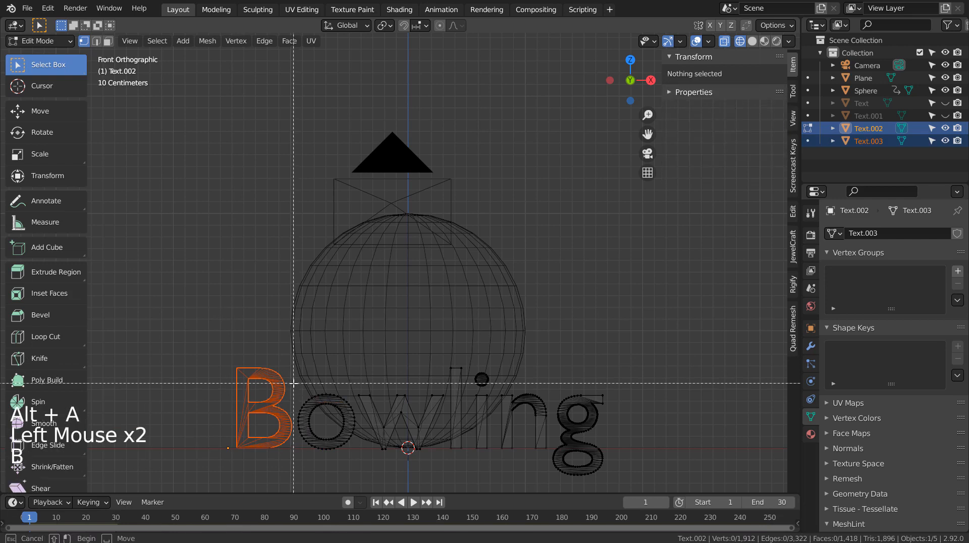
drag(299, 388, 358, 465)
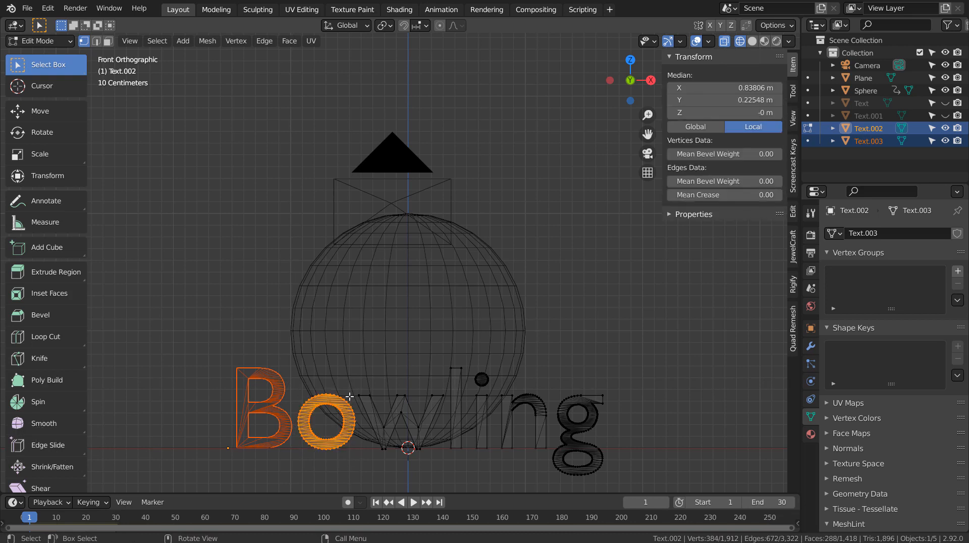
key(p)
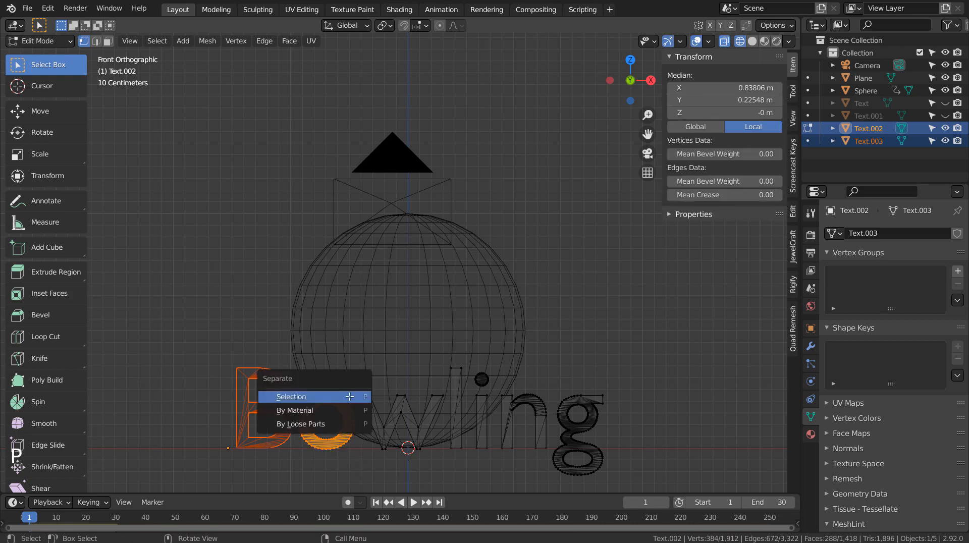
click(349, 396)
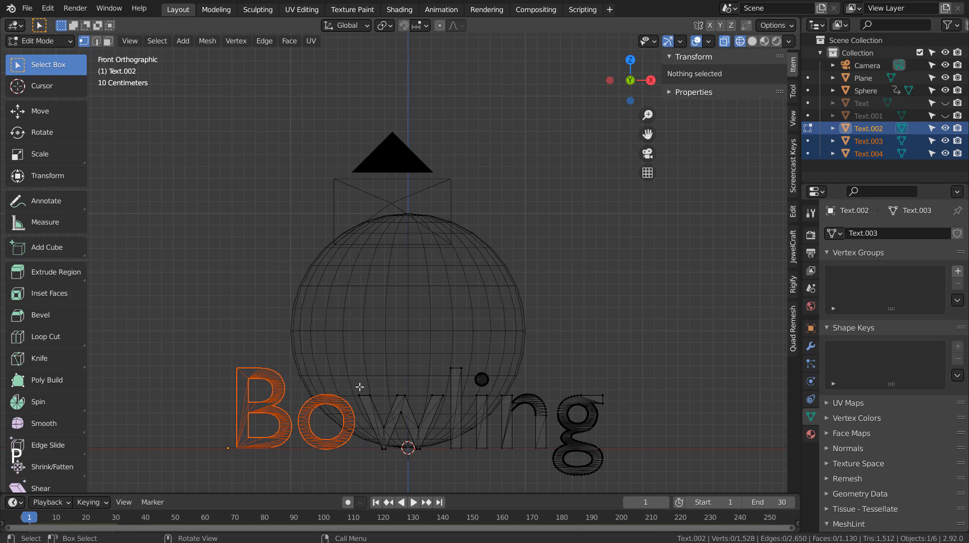
Box-select the letter w and separate it into its own object
click(359, 387)
drag(358, 387, 447, 499)
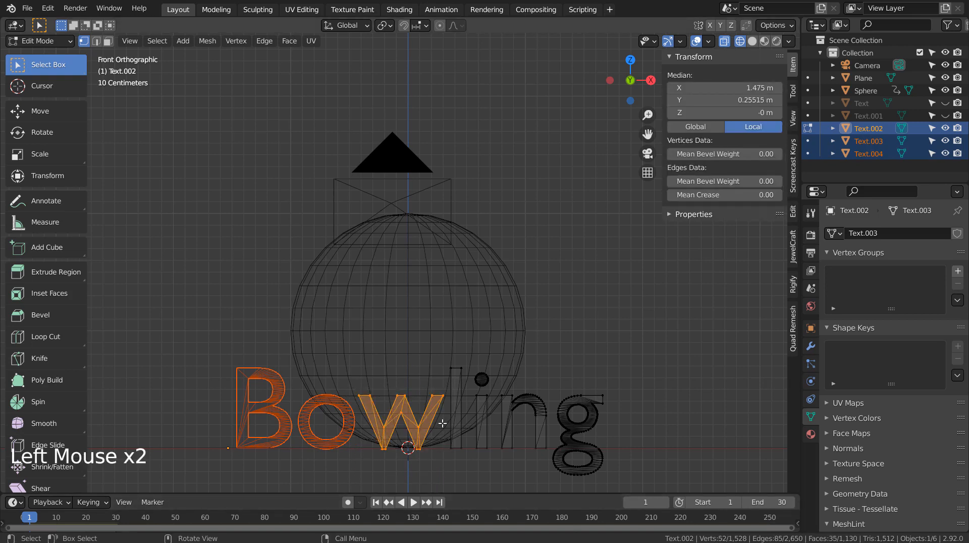
key(p)
click(443, 423)
Box-select the letter l and separate it into its own object
click(457, 355)
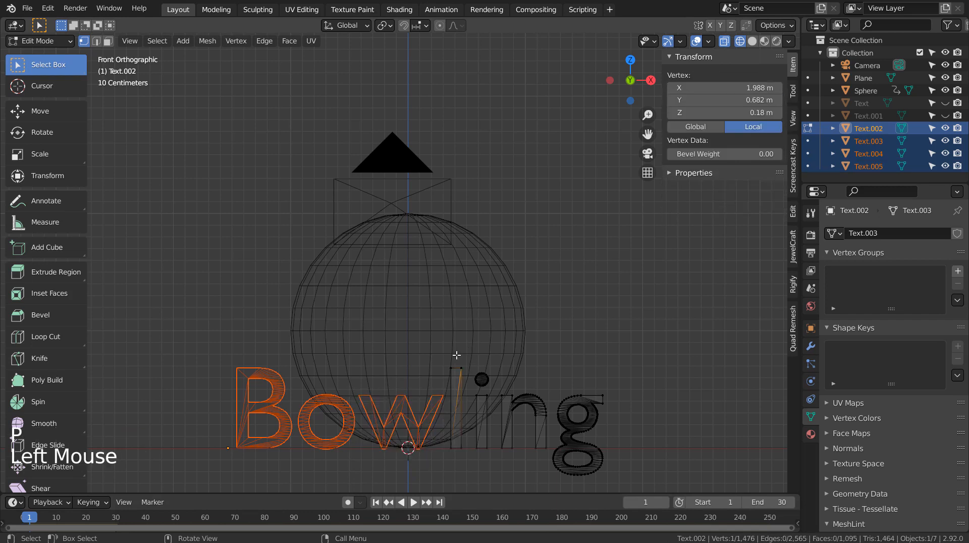
drag(447, 359, 463, 456)
key(p)
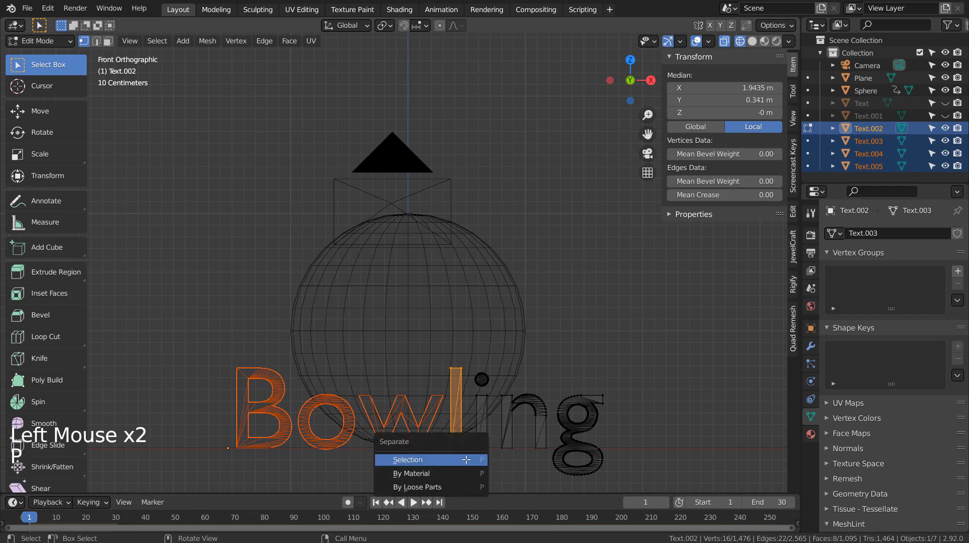
click(462, 455)
Box-select the letter i together with its dot and separate it into its own object
click(470, 367)
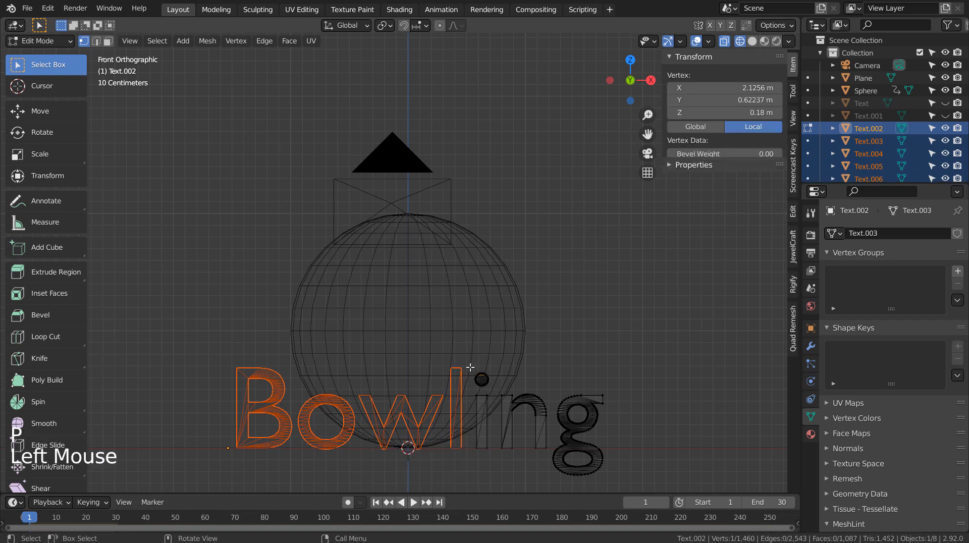
drag(469, 362, 491, 471)
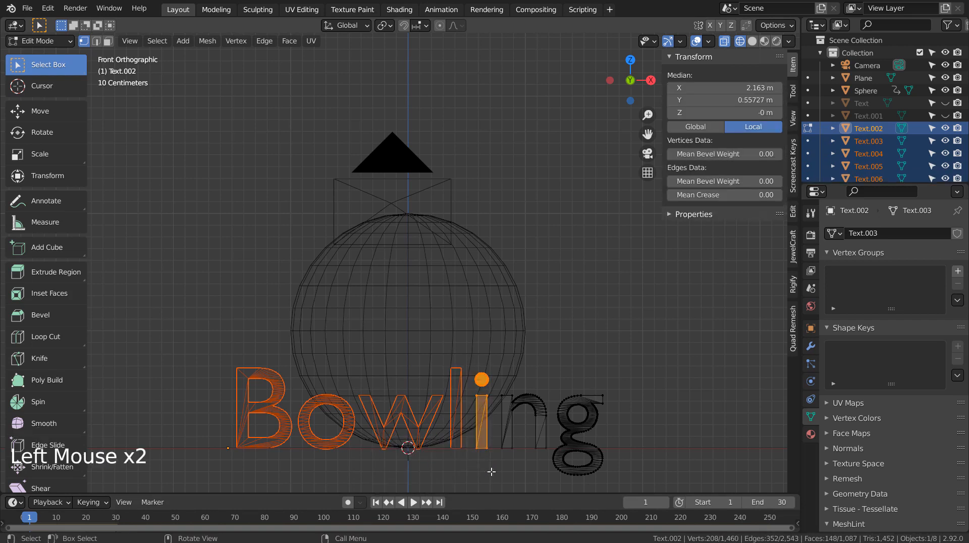
key(p)
click(491, 471)
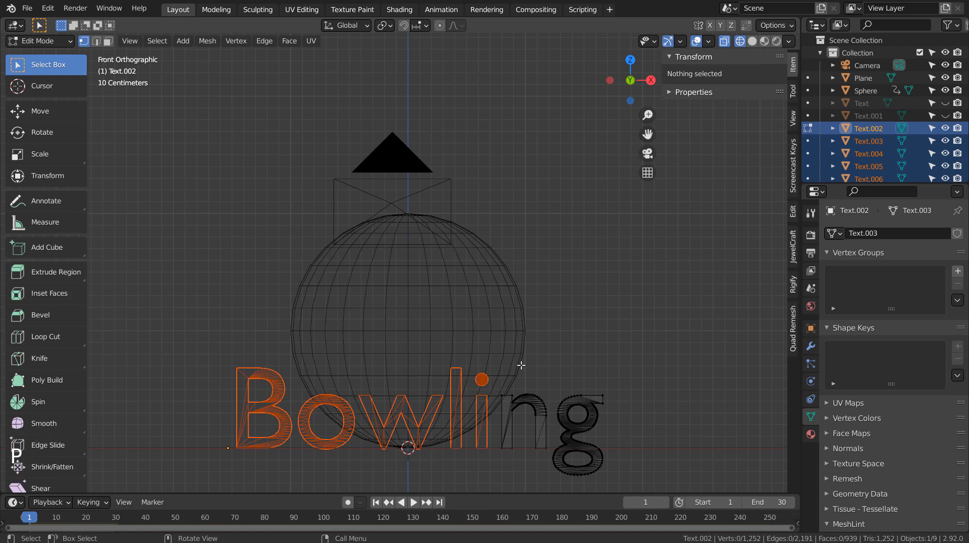
Box-select the letter n and separate it into its own object, leaving only the g in the edited mesh
click(505, 377)
drag(498, 380, 548, 465)
key(p)
click(549, 463)
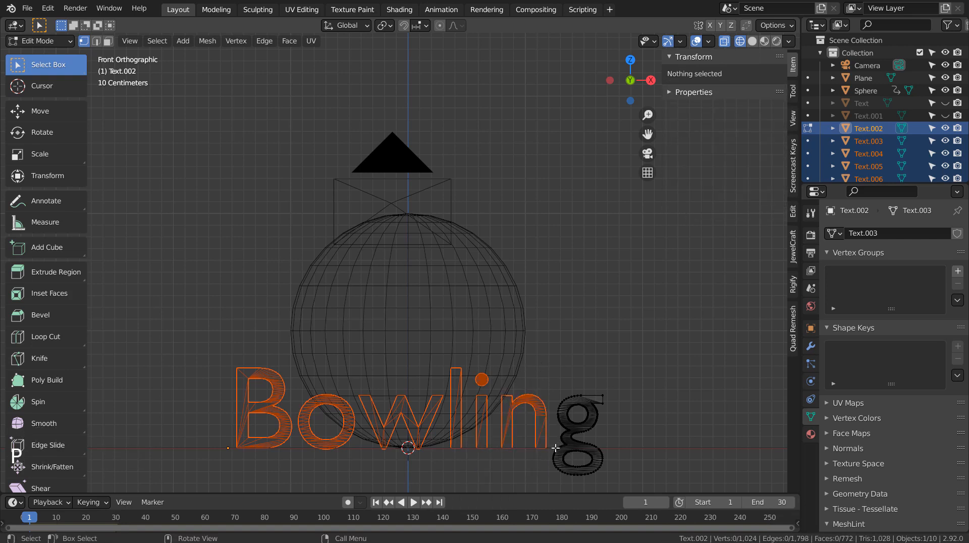
click(559, 406)
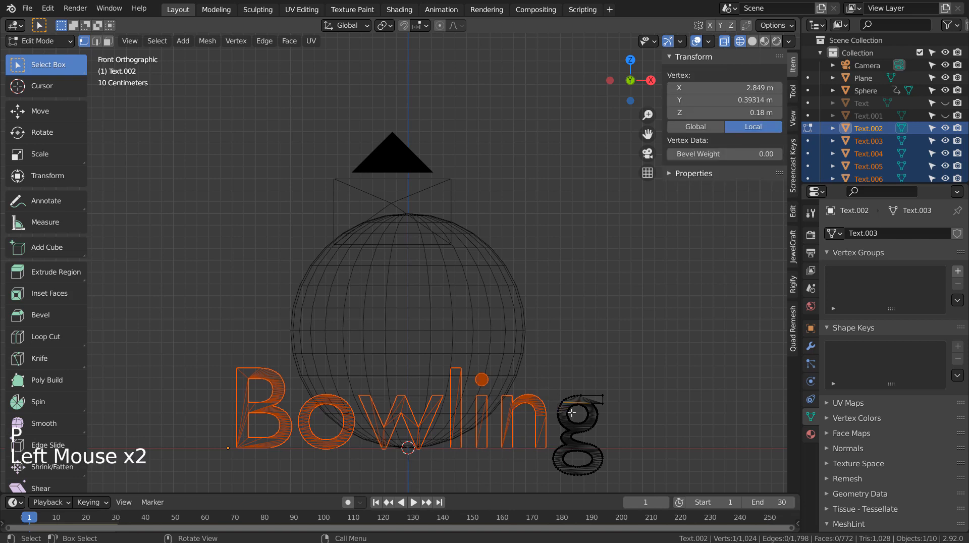
Return to Object Mode and raise only the letter g along Z to about 0.24 m so it stands on the floor line
key(Tab)
key(g)
key(z)
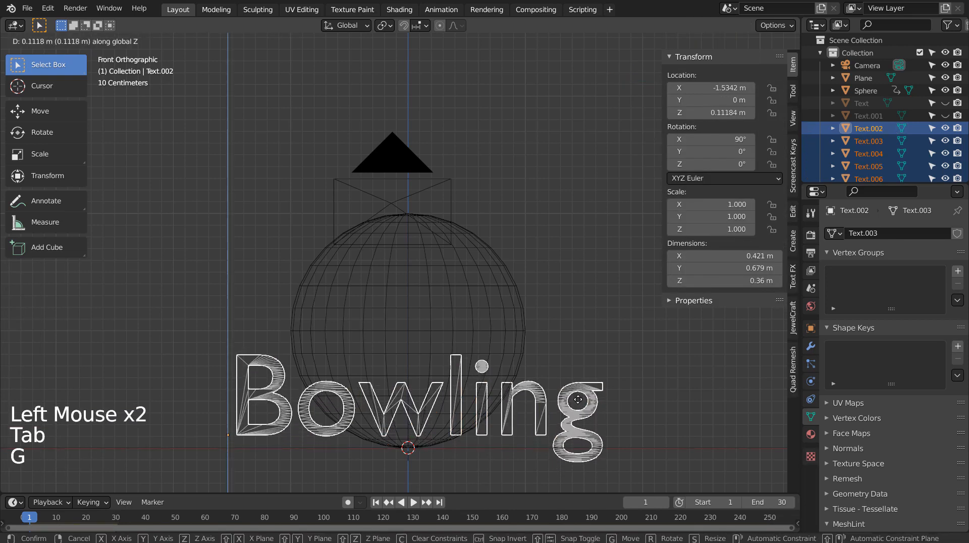
key(ctrl+z)
click(604, 420)
click(594, 428)
key(g)
key(z)
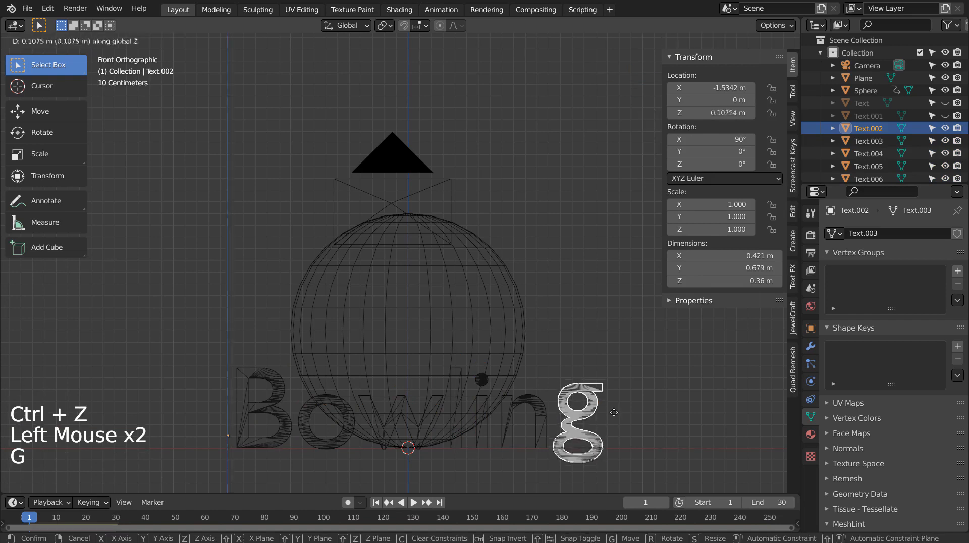
click(631, 397)
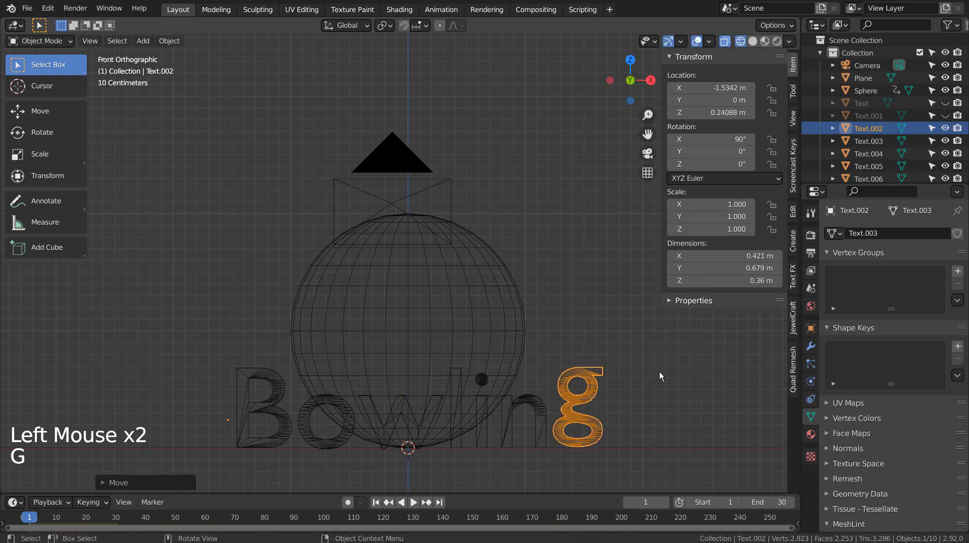
Set the letter g's origin to its geometry
key(r)
key(ctrl+z)
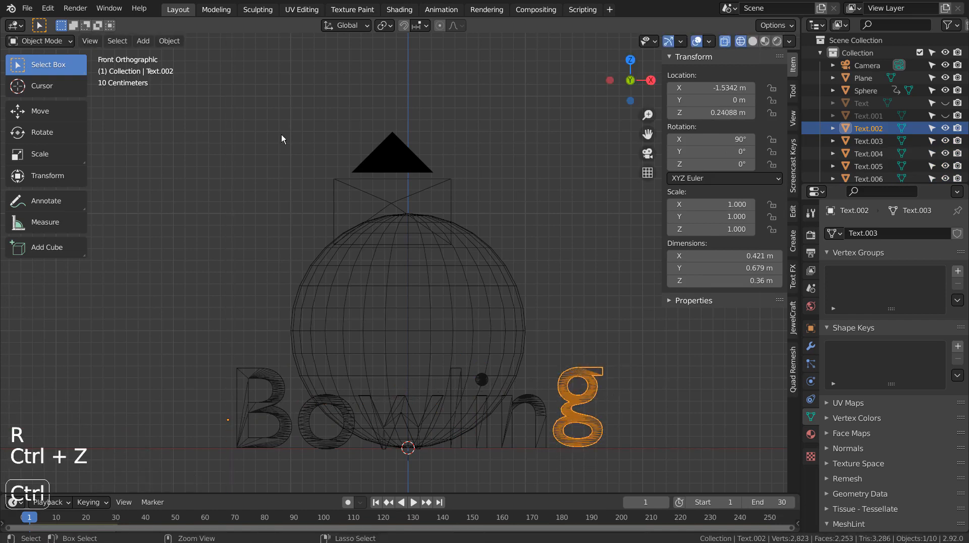
click(169, 40)
mouse_move(179, 70)
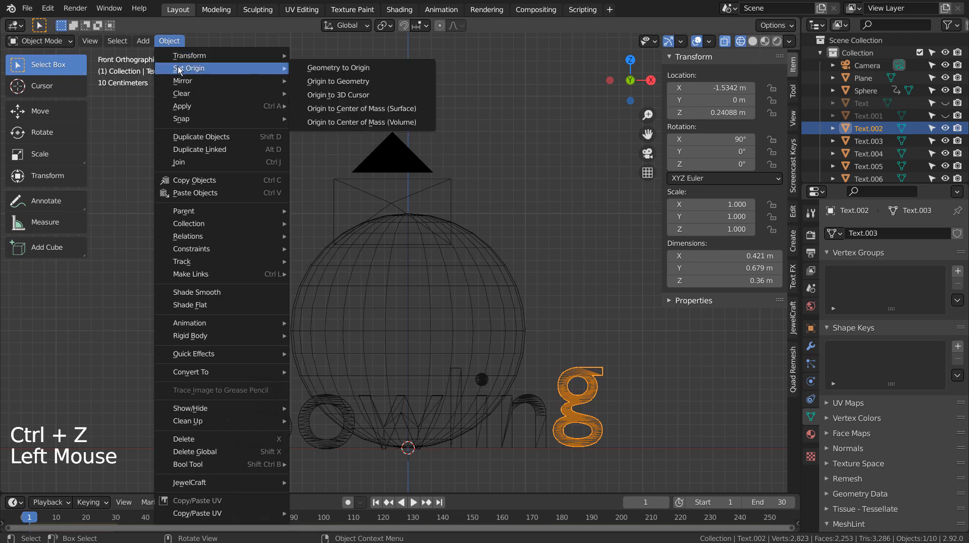
click(338, 81)
Tilt the letter g to about -29.6° and shift it toward the n, to about X 1.37 m
key(r)
click(679, 389)
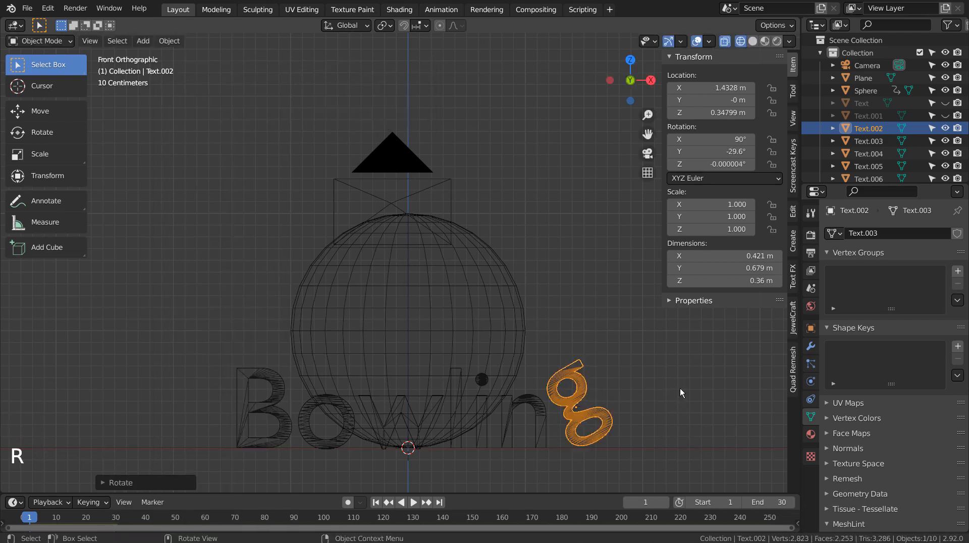
key(g)
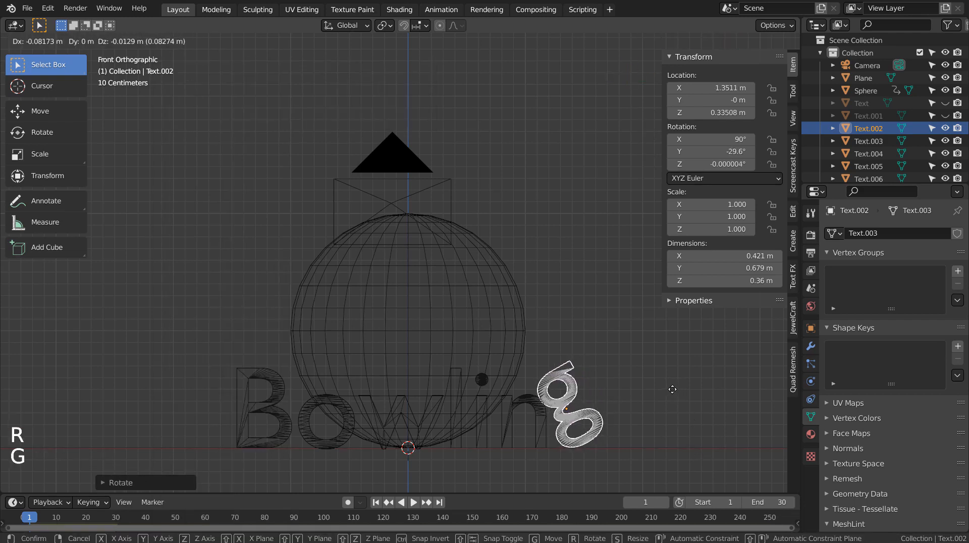
click(673, 389)
Show the scene in solid shading, play the sphere hitting the letters, and return to the first frame
middle_drag(609, 395, 510, 429)
click(406, 492)
scroll(403, 475, down, 4)
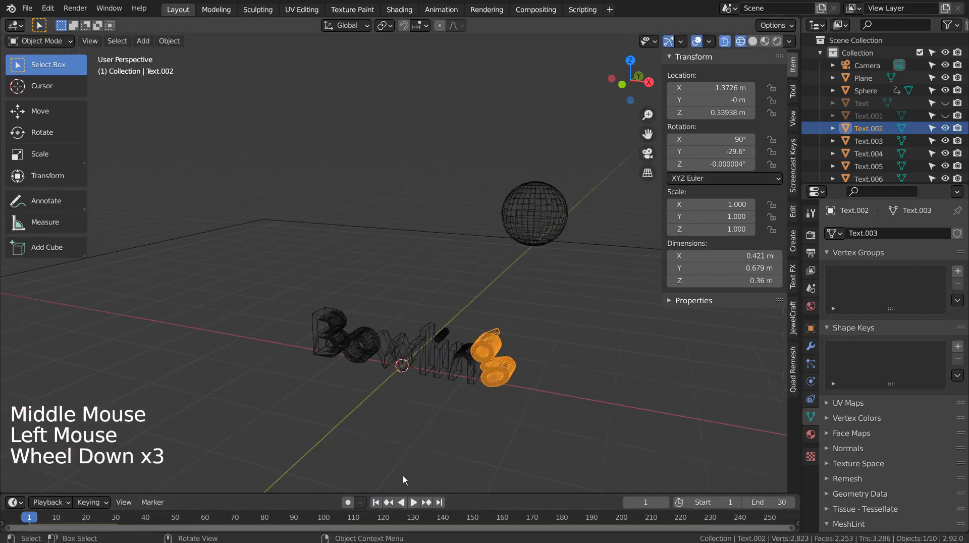
click(416, 432)
scroll(418, 429, down, 4)
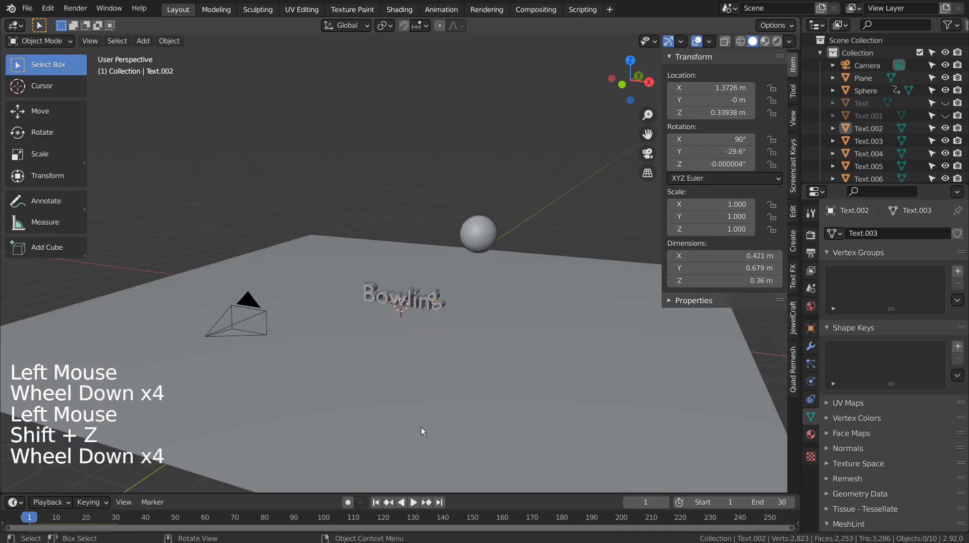
middle_drag(421, 427, 416, 450)
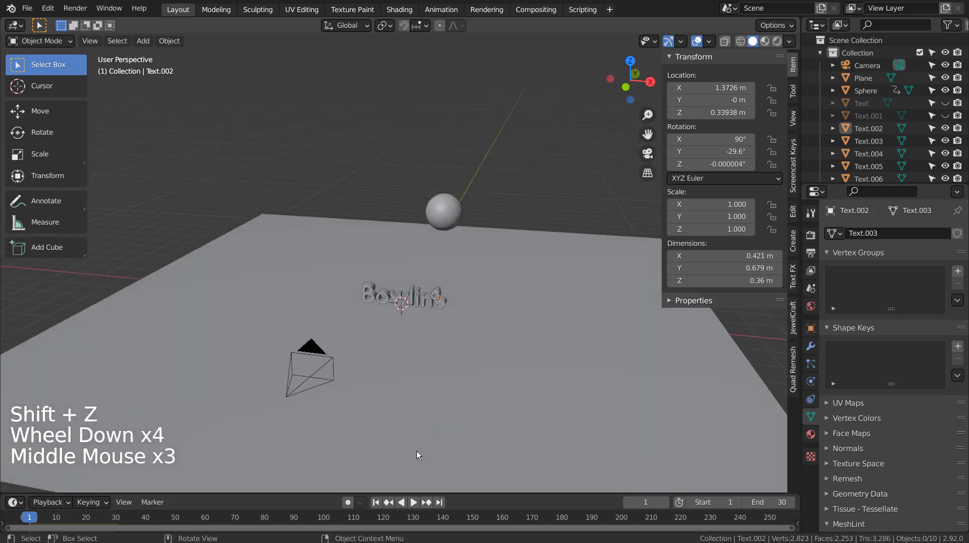
click(415, 503)
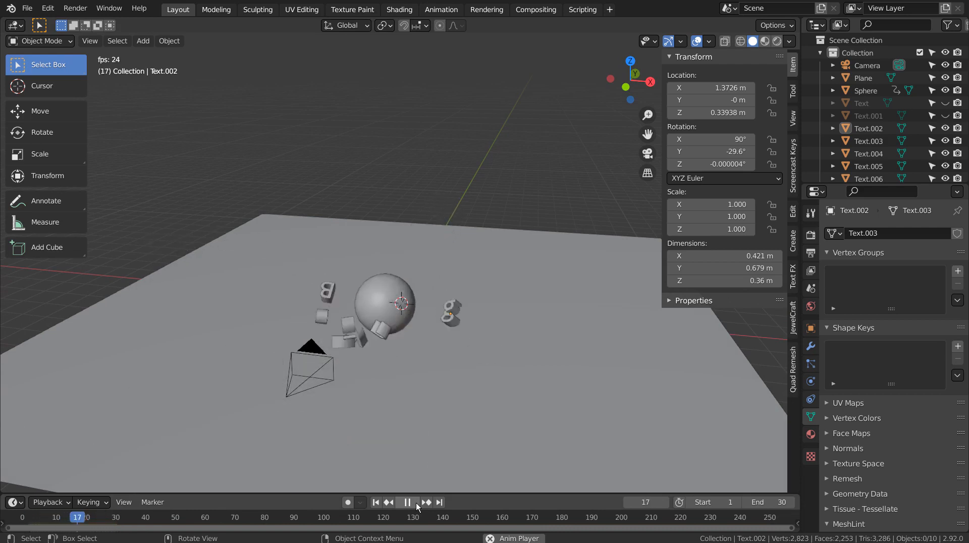
click(407, 502)
click(380, 503)
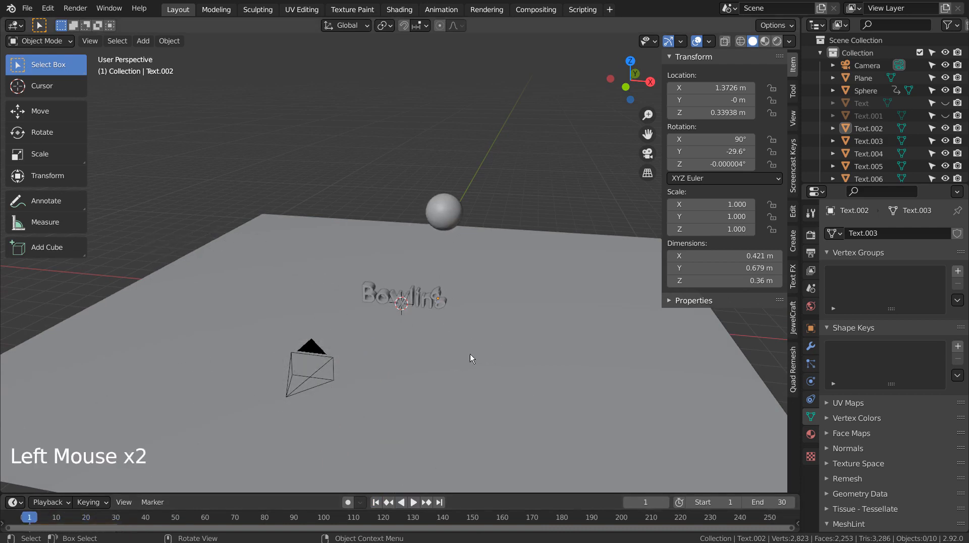
Select the letter objects Text.002 through Text.008 and move them into a new collection named Collection 2
middle_drag(489, 323, 448, 347)
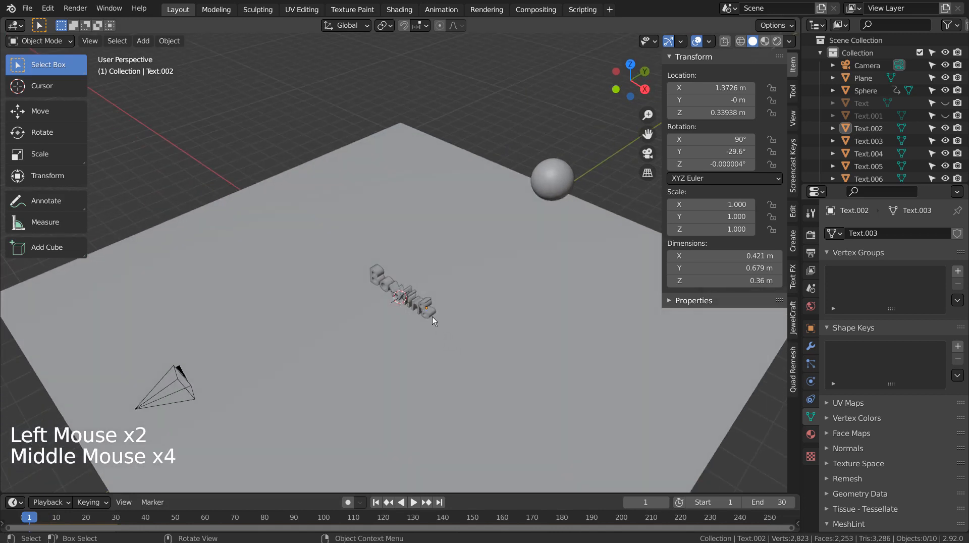
click(859, 129)
scroll(859, 130, down, 4)
shift+click(871, 172)
scroll(871, 172, down, 4)
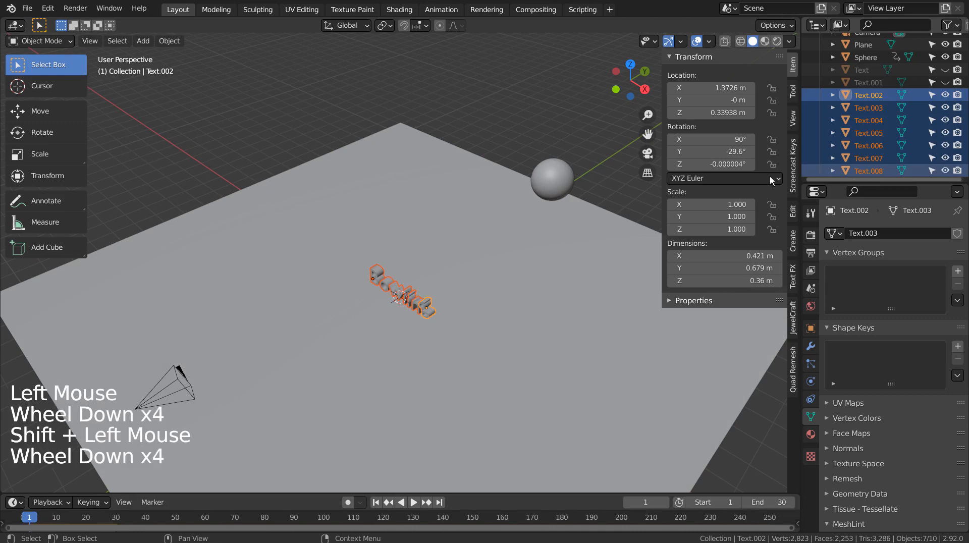
key(m)
click(532, 249)
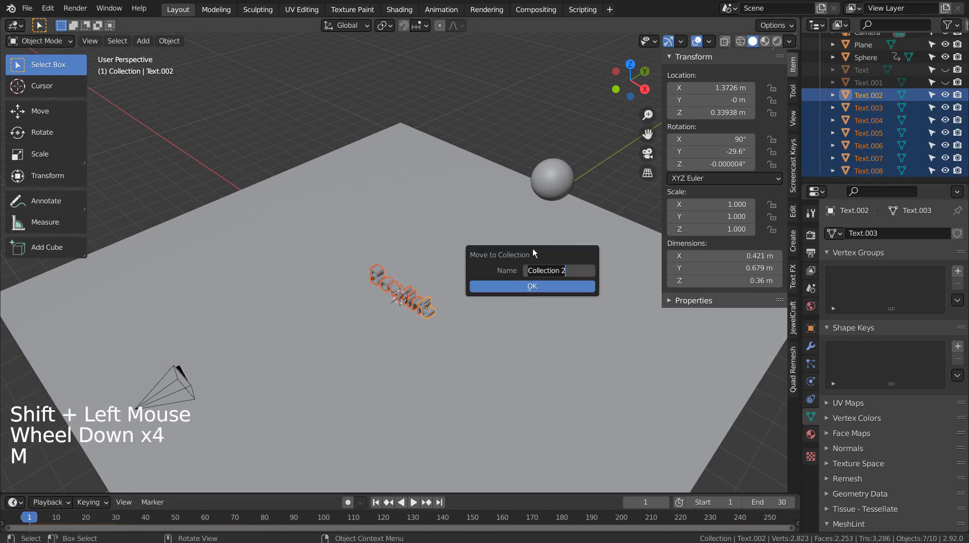
click(542, 288)
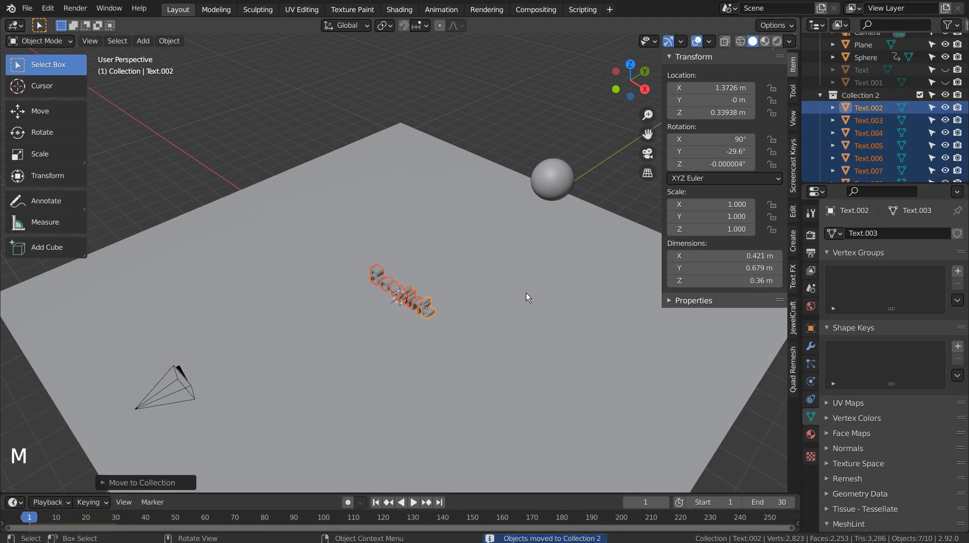
Move the separated letters along Y to about -2.66 m and unhide the Text and Text.001 objects
key(g)
click(465, 316)
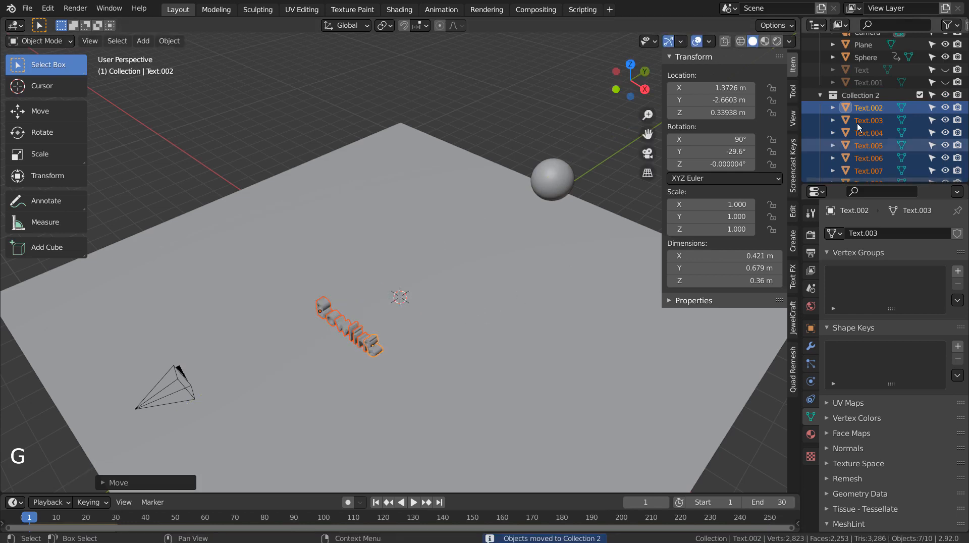
click(946, 70)
click(945, 83)
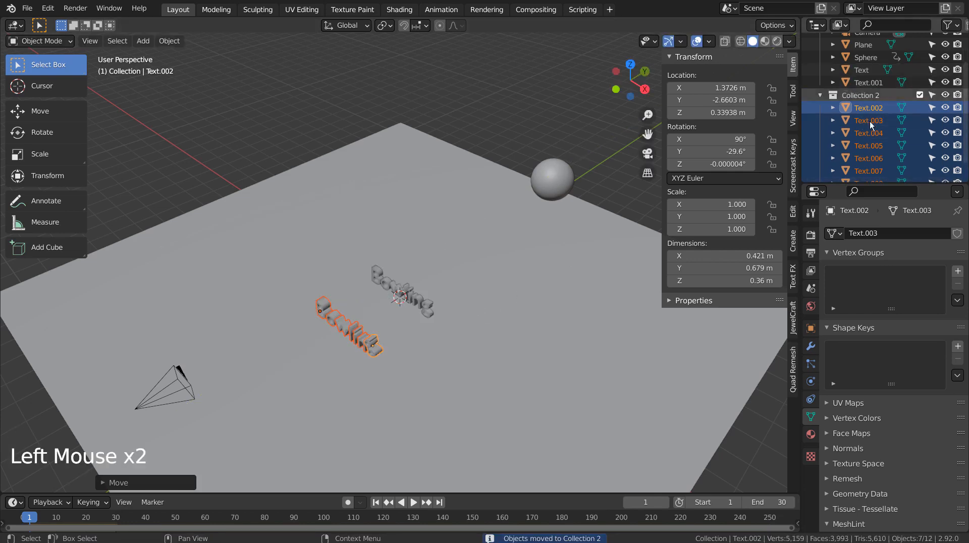
Enlarge Text and Text.001 to about 1.5 scale and shift them about 0.55 m in negative X
middle_drag(444, 292, 484, 288)
click(379, 297)
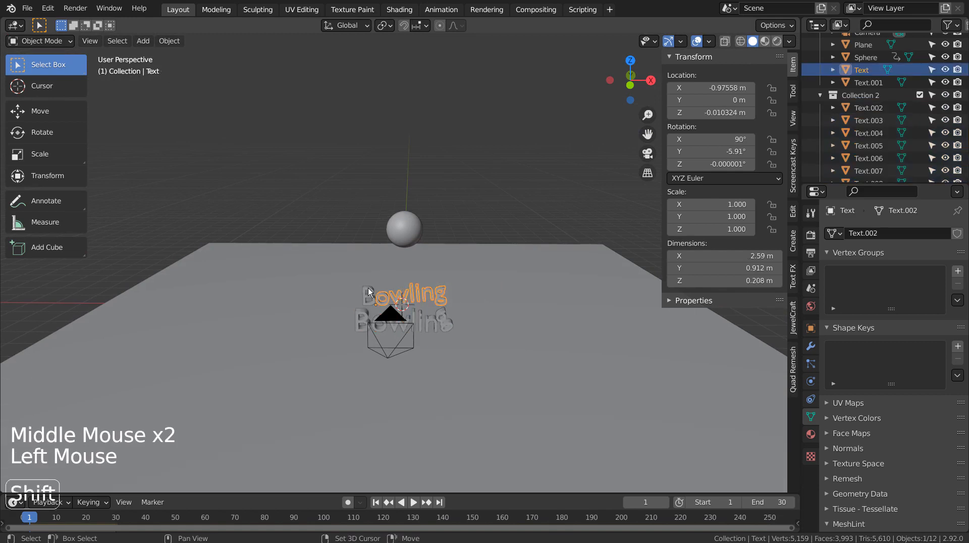
shift+click(369, 292)
key(s)
click(614, 286)
key(KP_1)
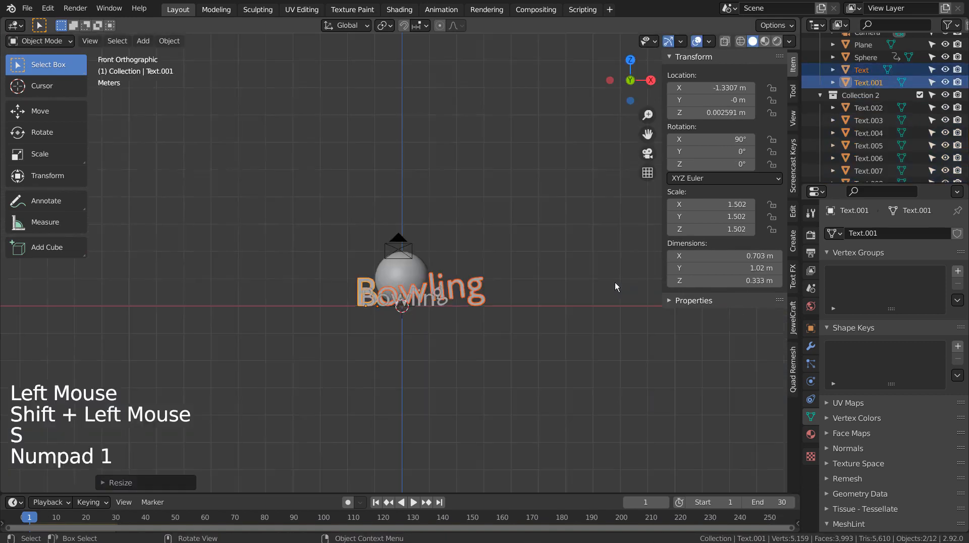
key(g)
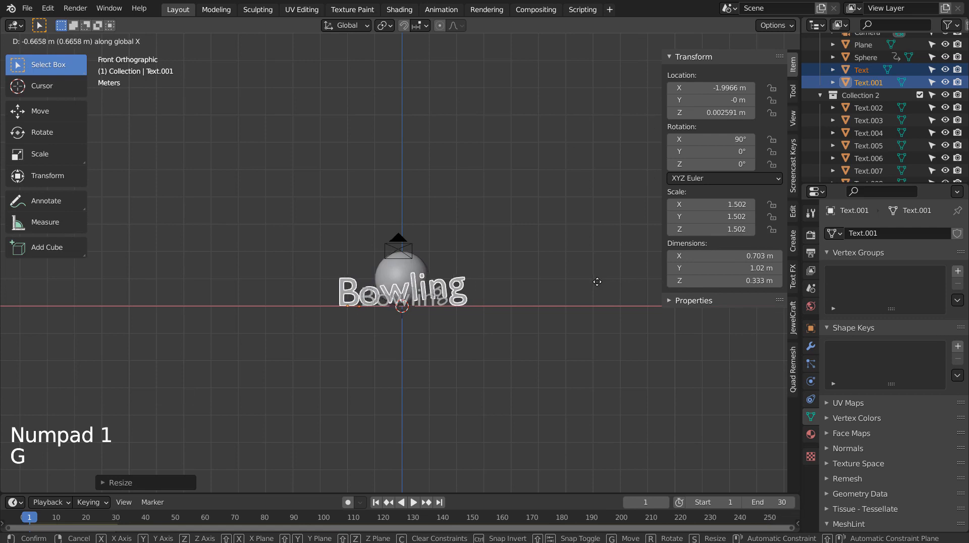
click(599, 282)
Play the animation with both words, watch it through the camera, and return to the first frame
middle_drag(568, 325, 531, 233)
click(531, 222)
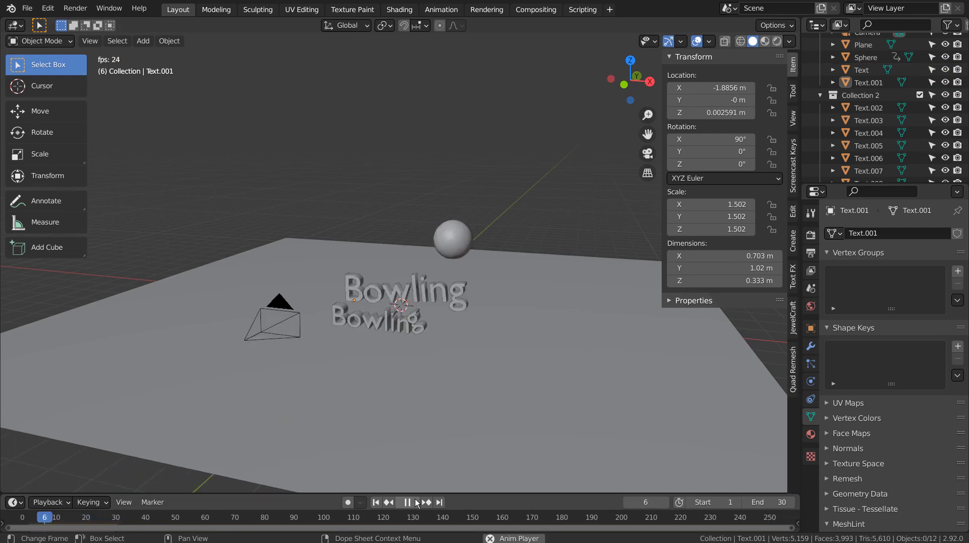
key(KP_0)
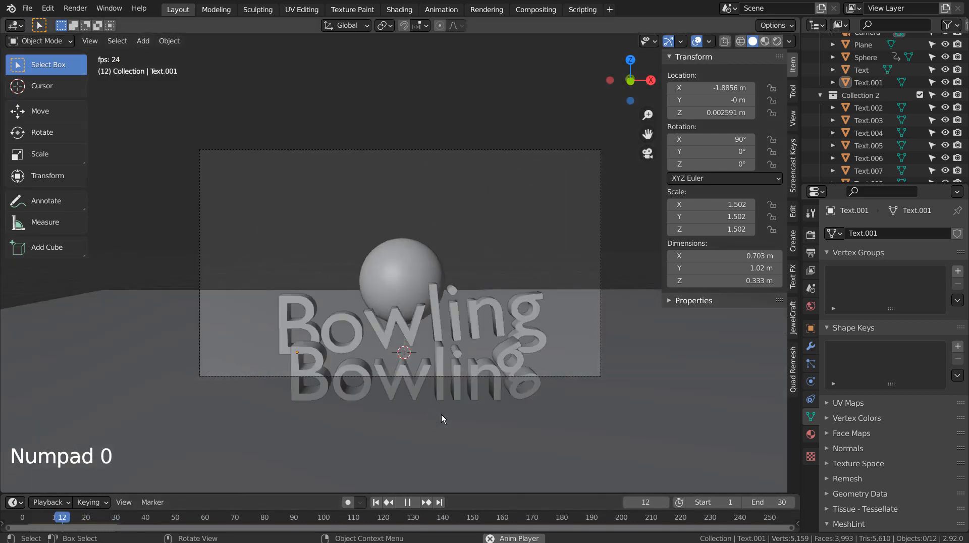
click(406, 502)
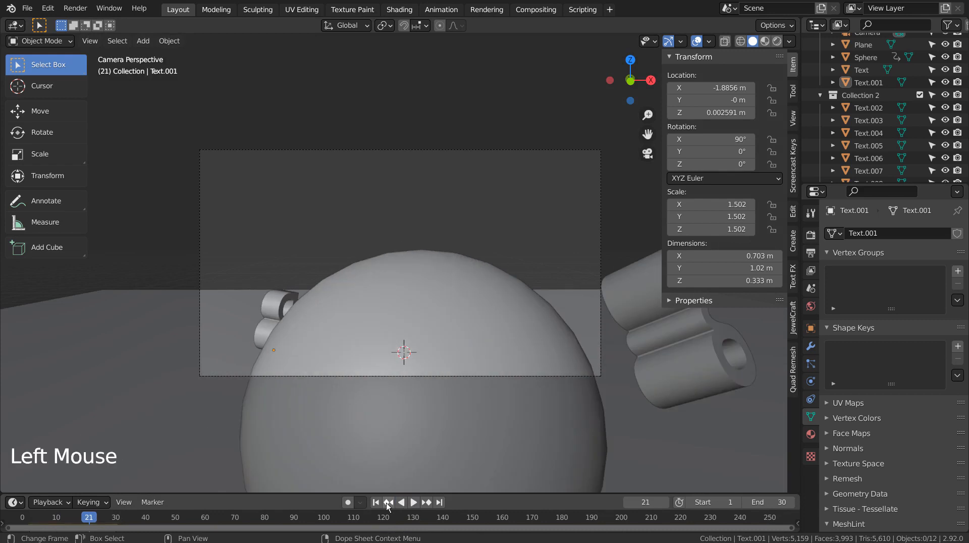
click(389, 503)
middle_drag(471, 438, 431, 435)
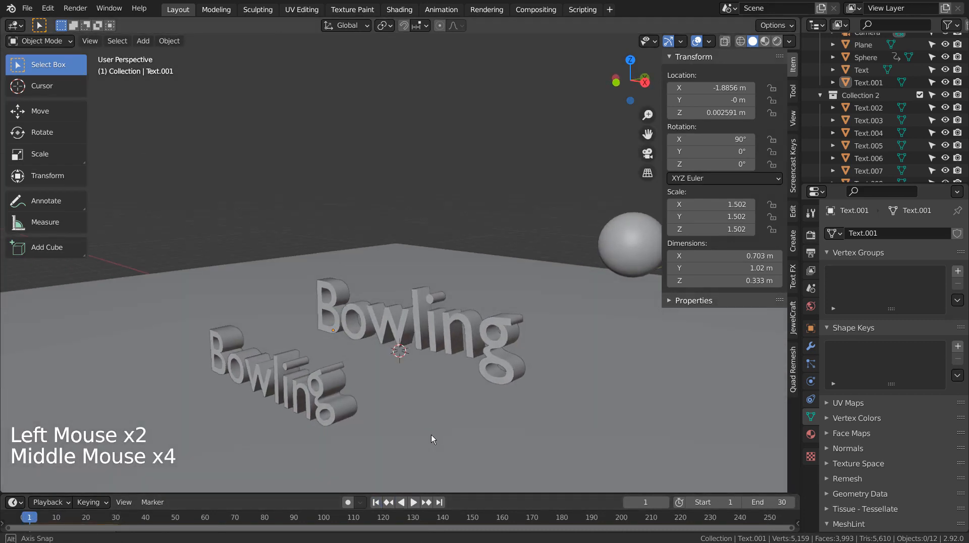
click(440, 320)
shift+click(333, 296)
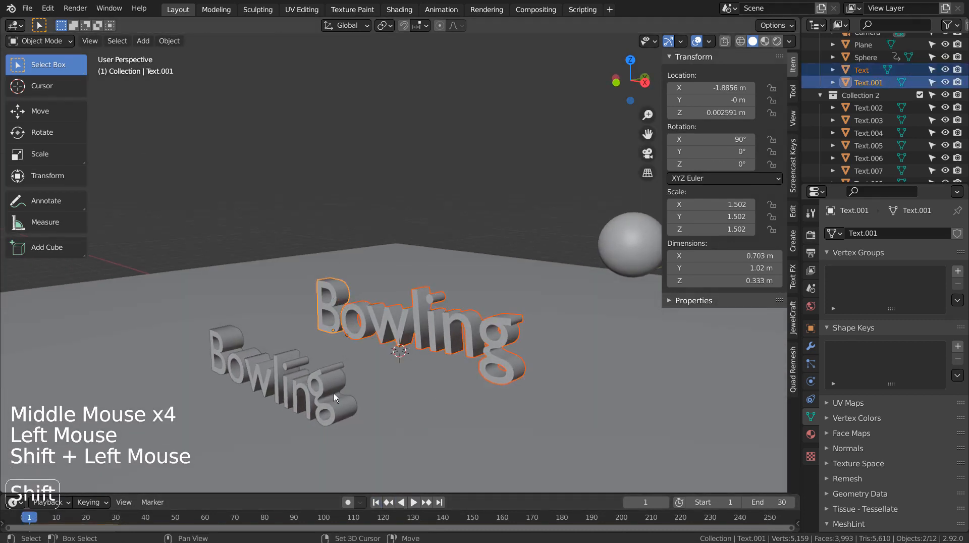
right_click(855, 96)
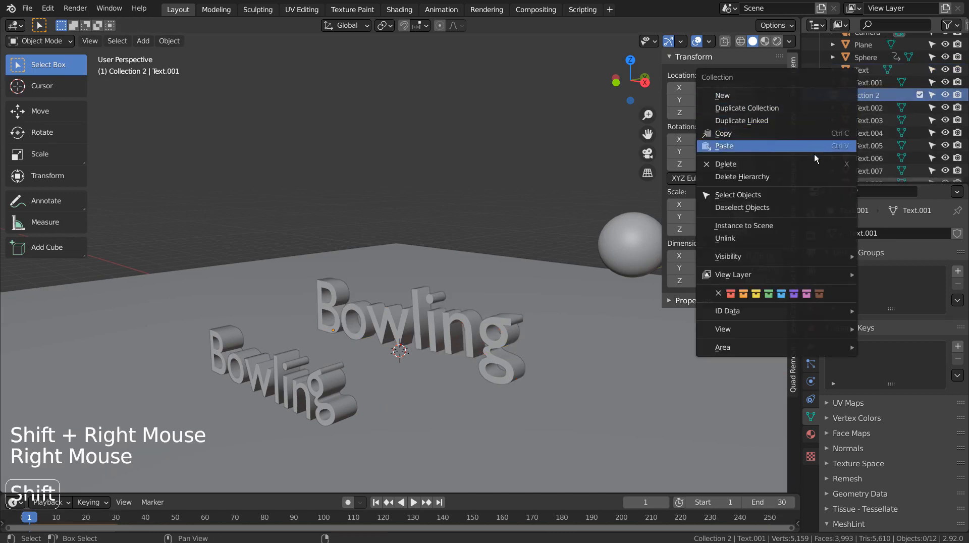
click(803, 194)
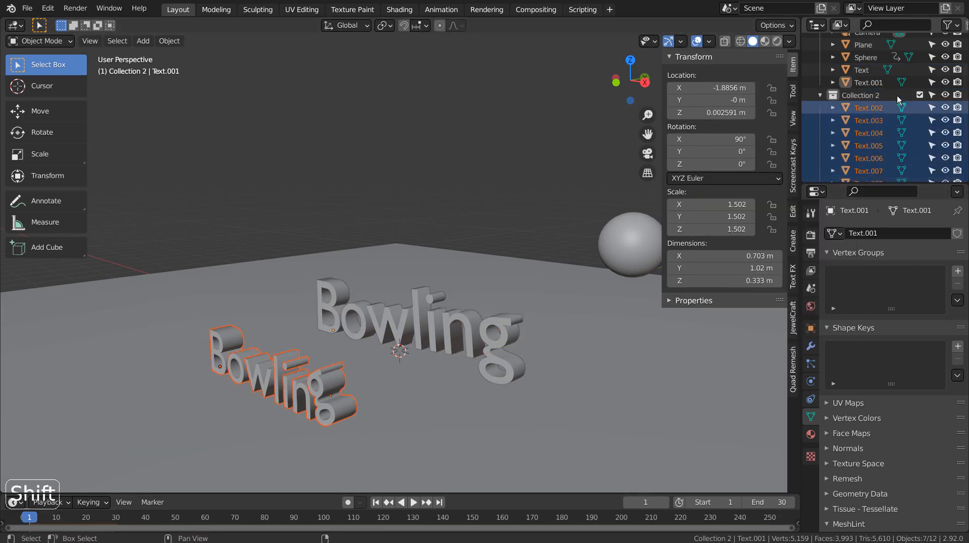
Select Text, Text.001 and all seven letters of the smaller word, and move them about 1.64 m along positive Y in camera view
shift+click(874, 78)
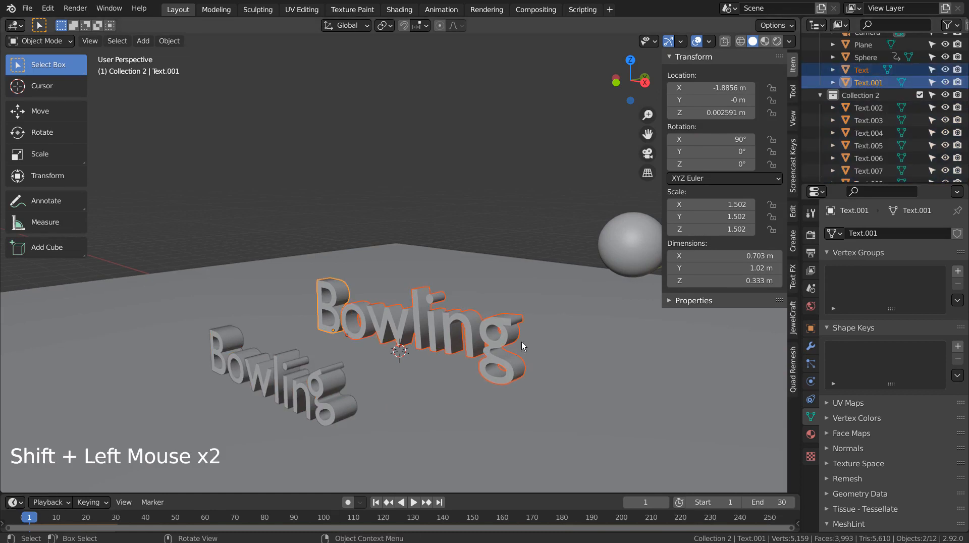
shift+click(304, 400)
shift+click(292, 386)
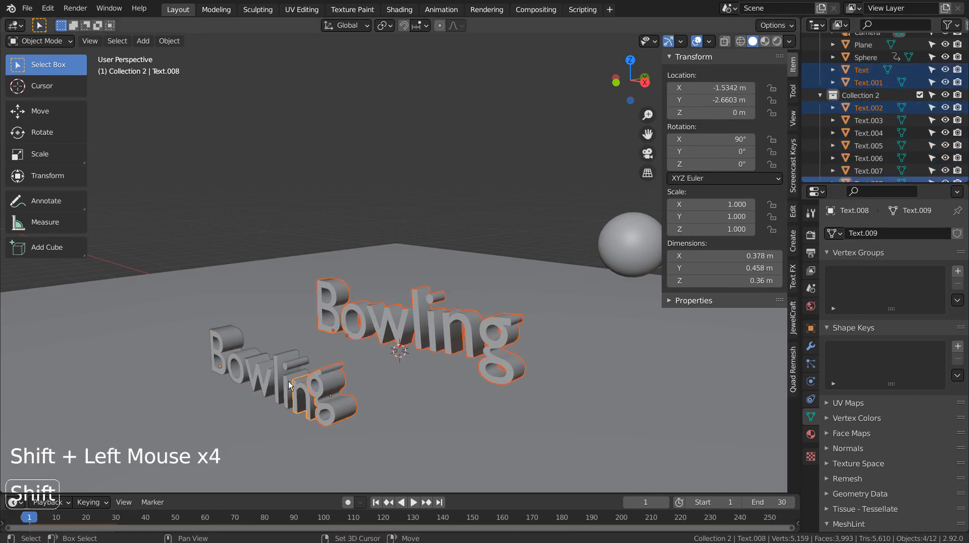
shift+click(287, 380)
shift+click(282, 360)
shift+click(262, 365)
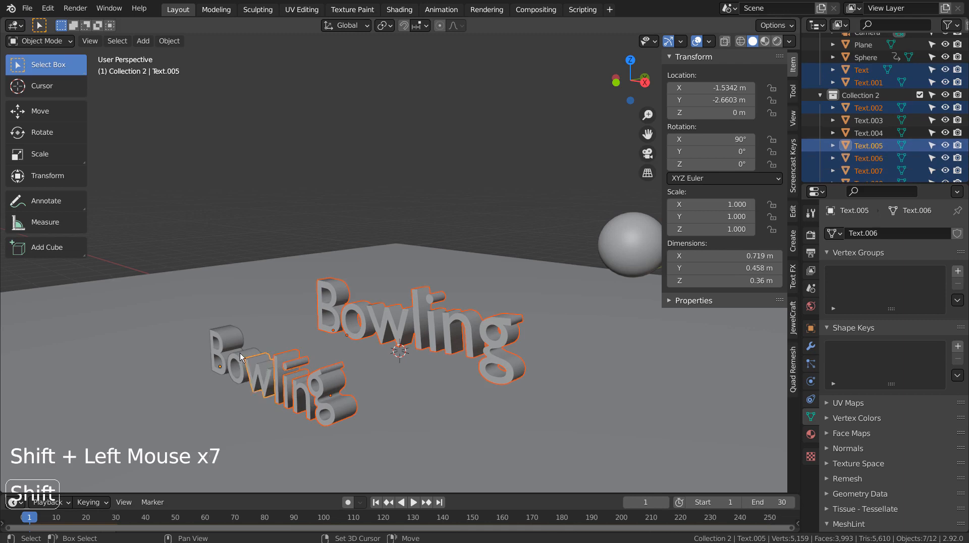
shift+click(235, 350)
shift+click(247, 357)
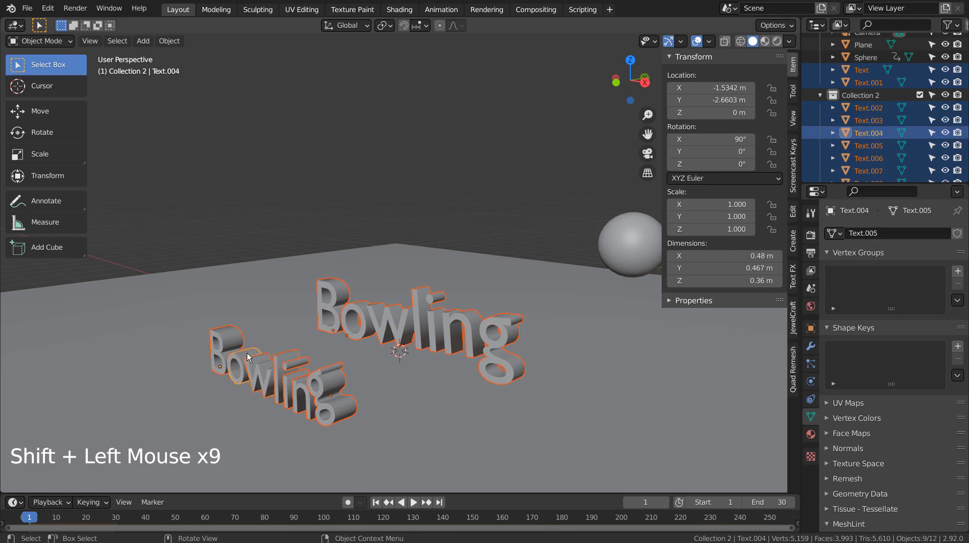
key(KP_0)
key(g)
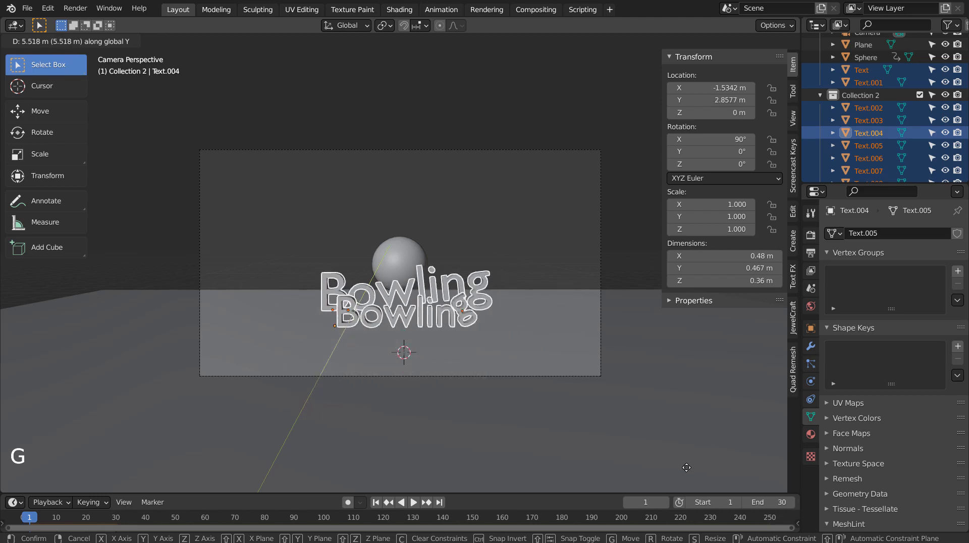
click(683, 429)
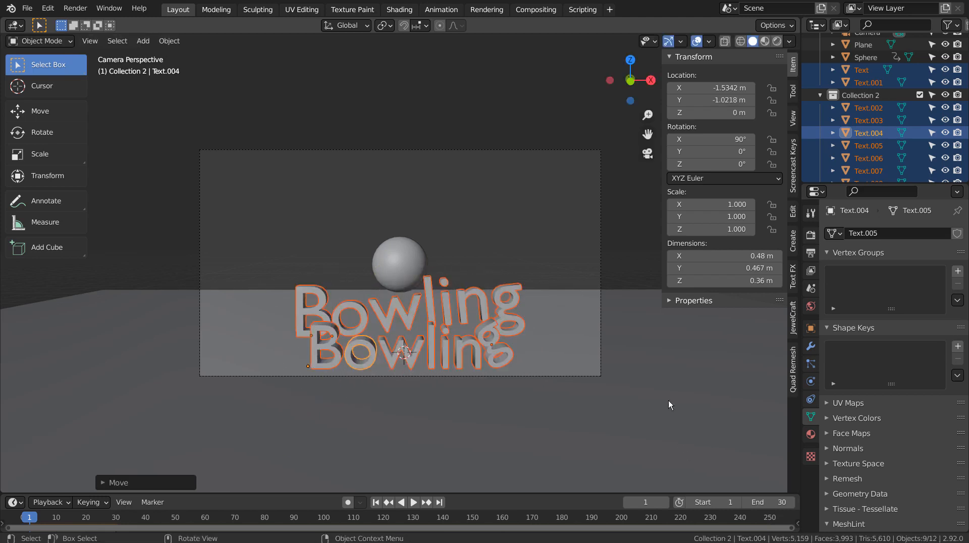
Deselect everything and play the animation through the camera with both words repositioned
click(613, 210)
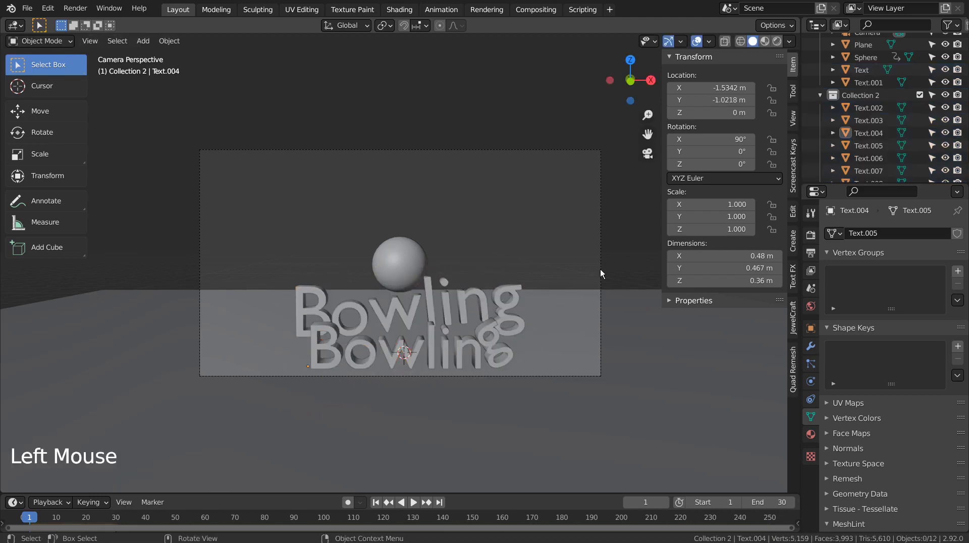
click(413, 502)
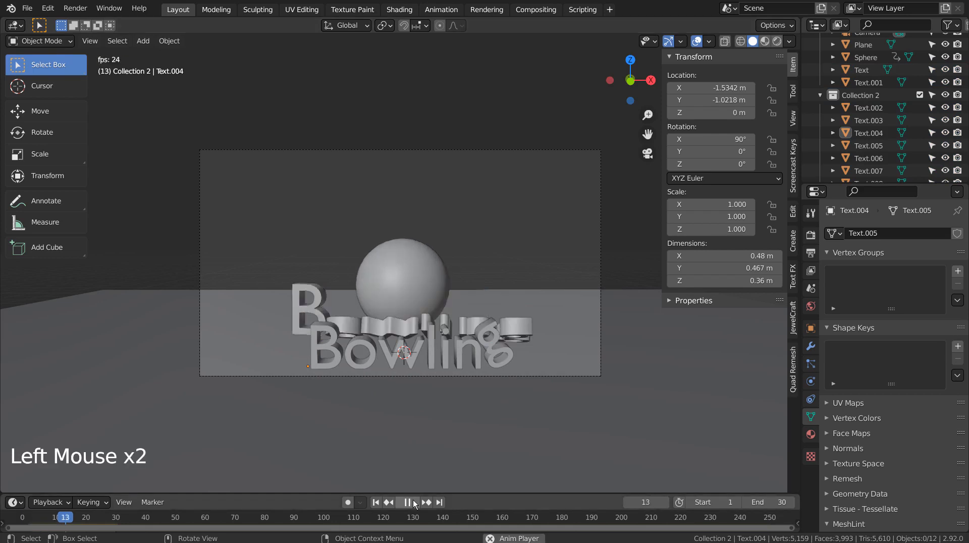